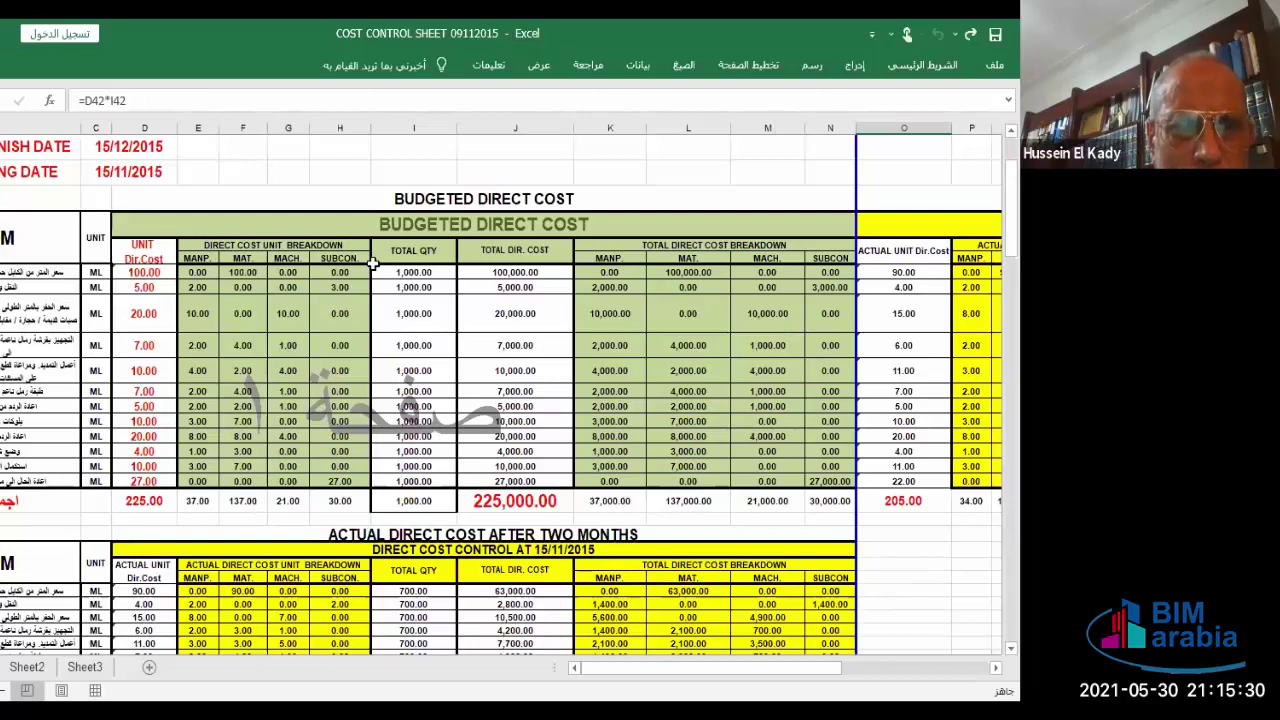
- Examine the manpower, material, machinery and subcontractor unit costs of the first item in the budgeted direct cost table
click(197, 271)
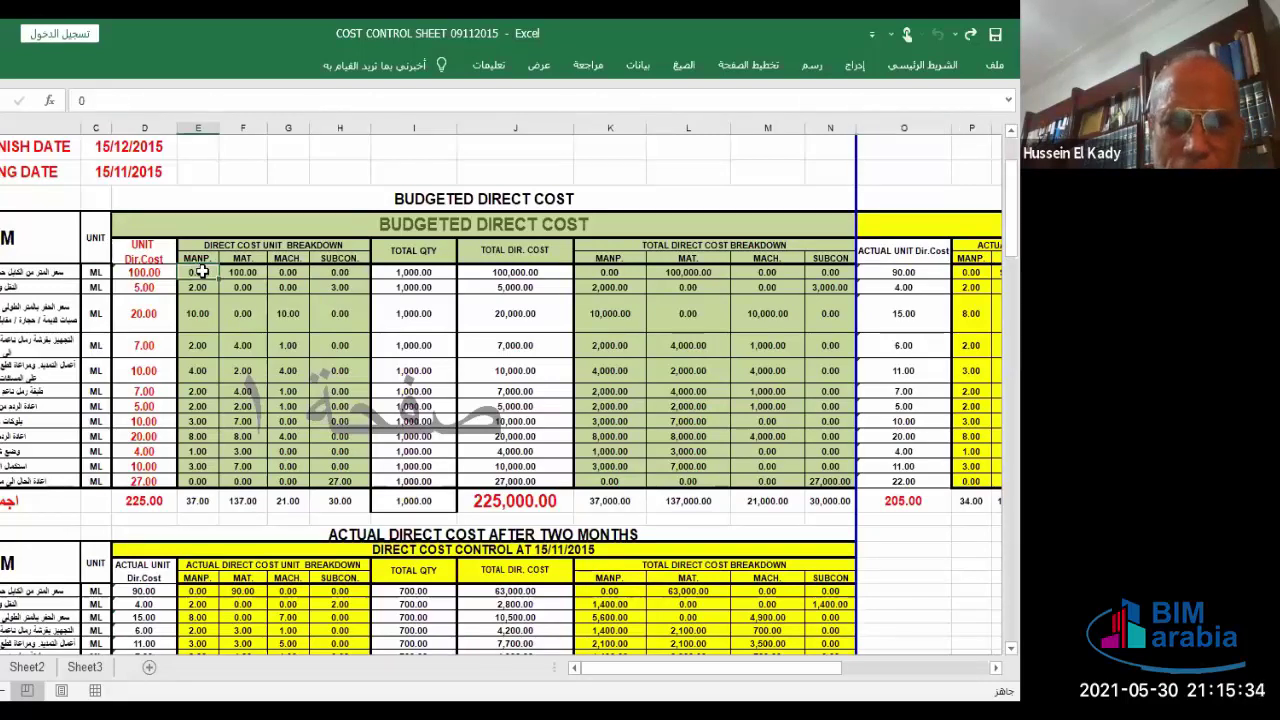
click(242, 272)
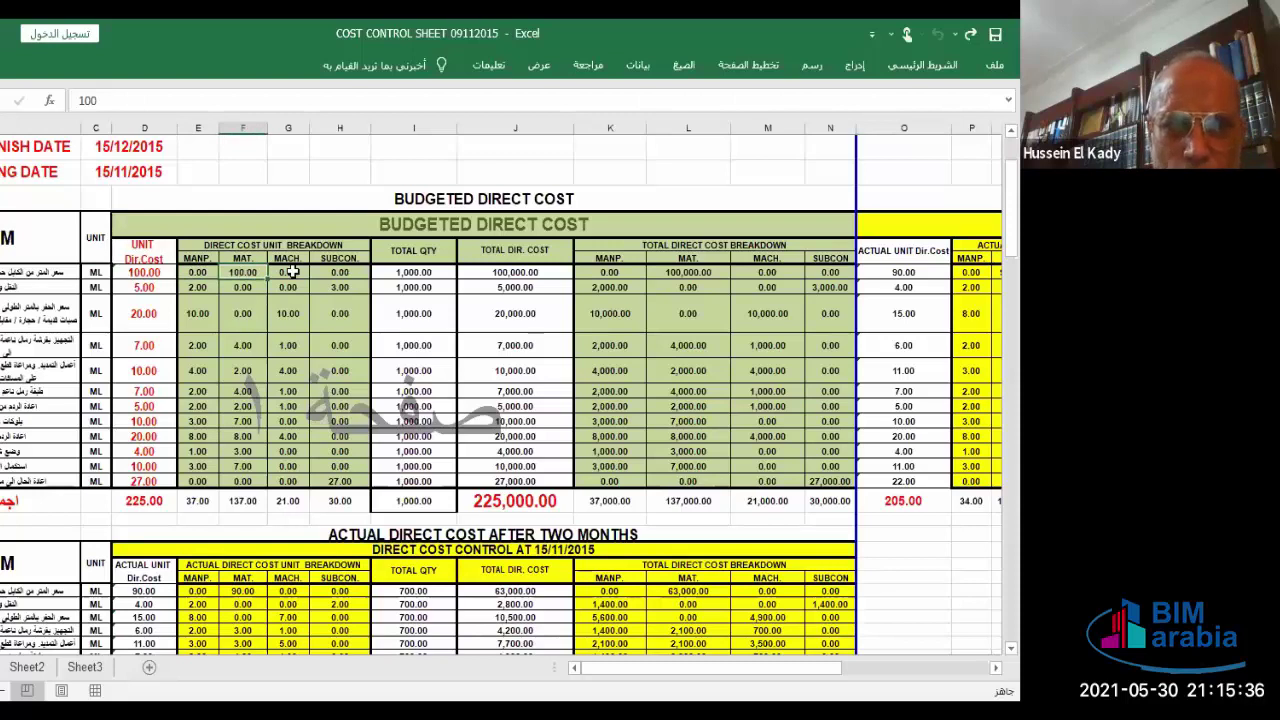
click(290, 272)
click(338, 272)
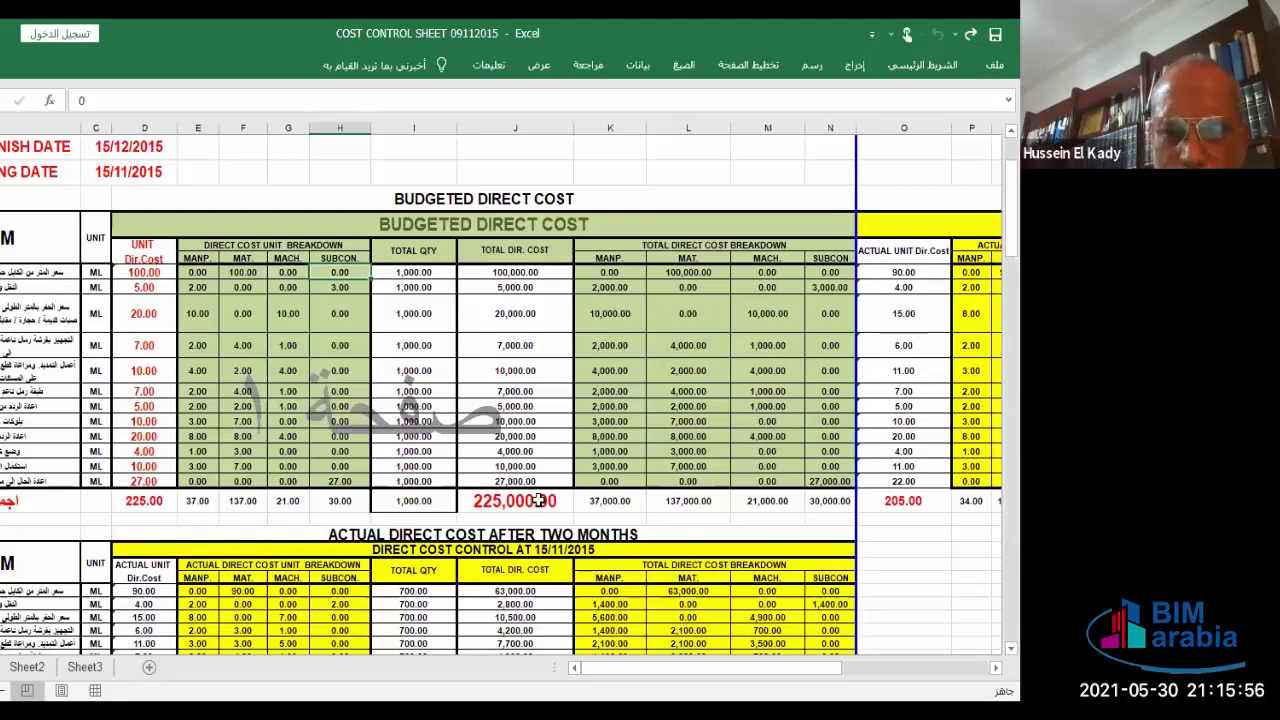
- Go through the budget table's work item descriptions one by one, from the cable price to the final reinstatement item
click(60, 272)
click(50, 287)
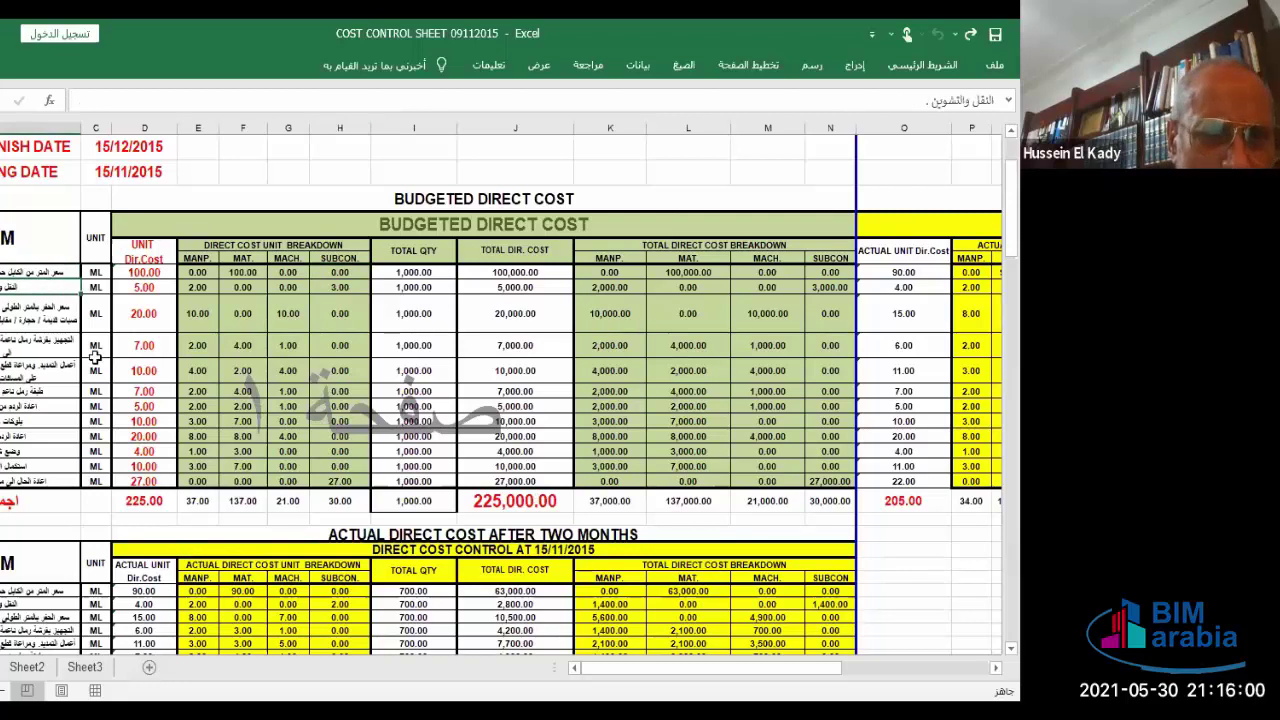
click(62, 313)
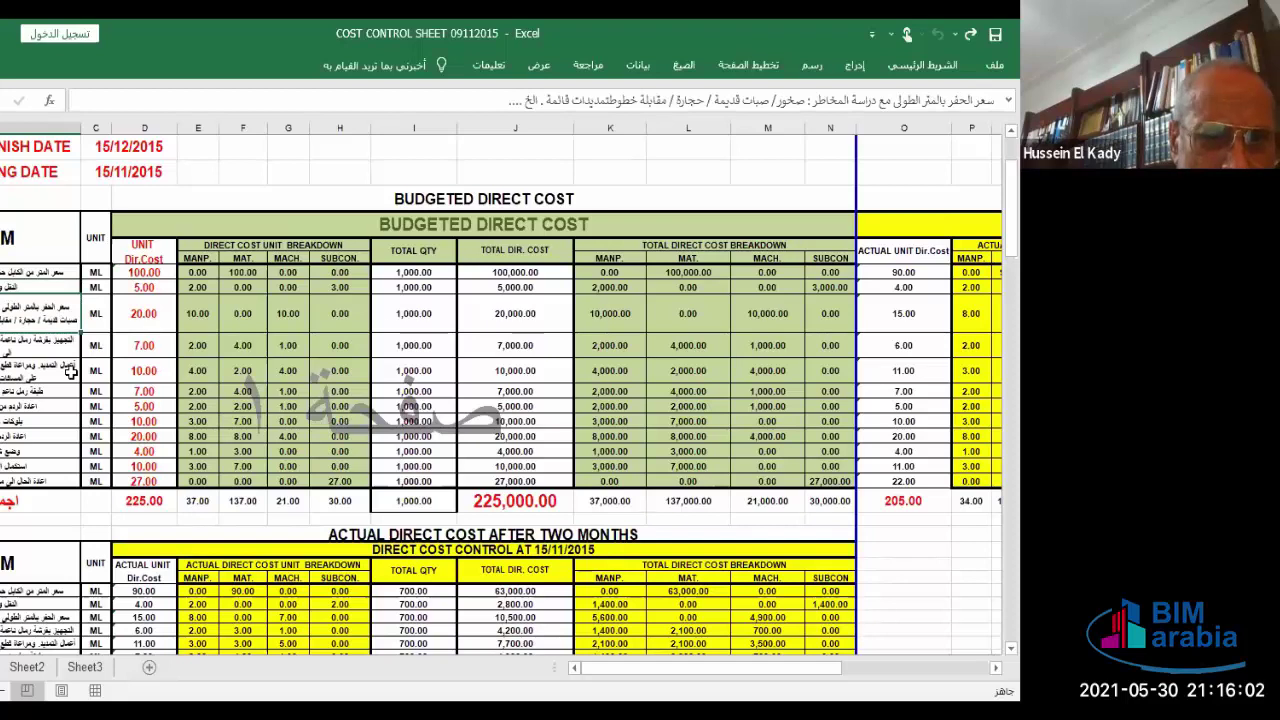
click(62, 345)
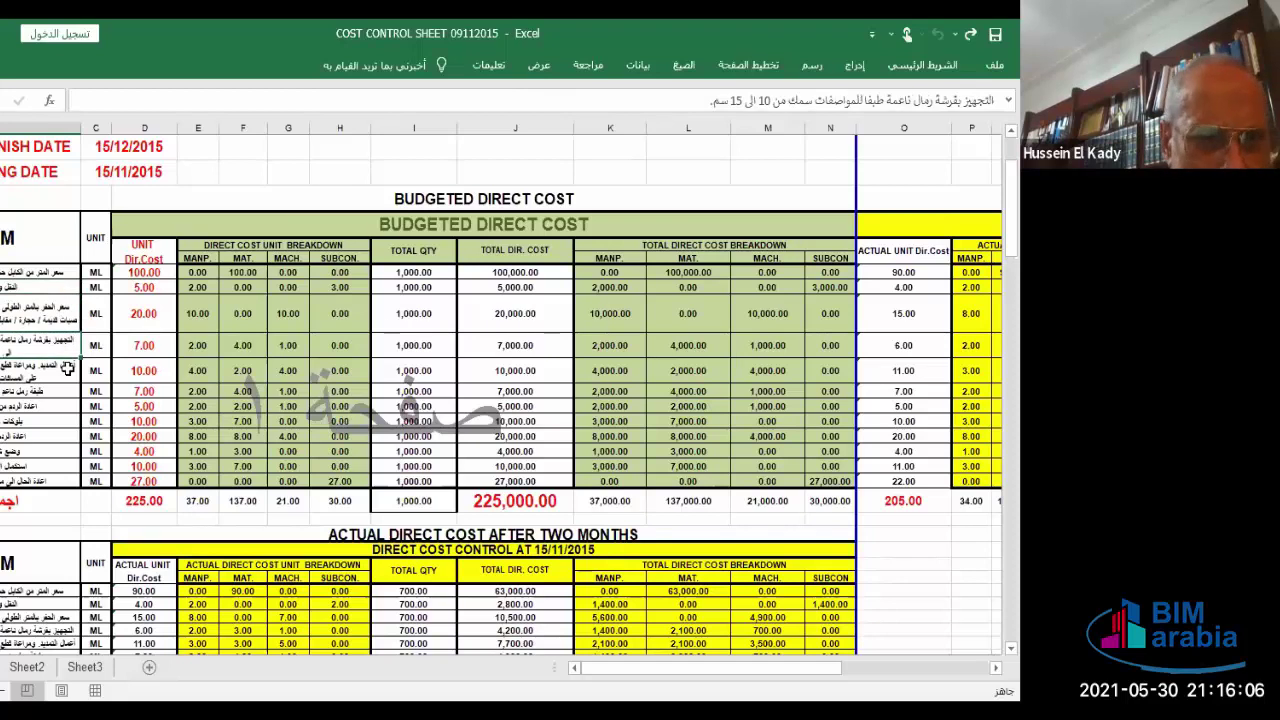
click(65, 372)
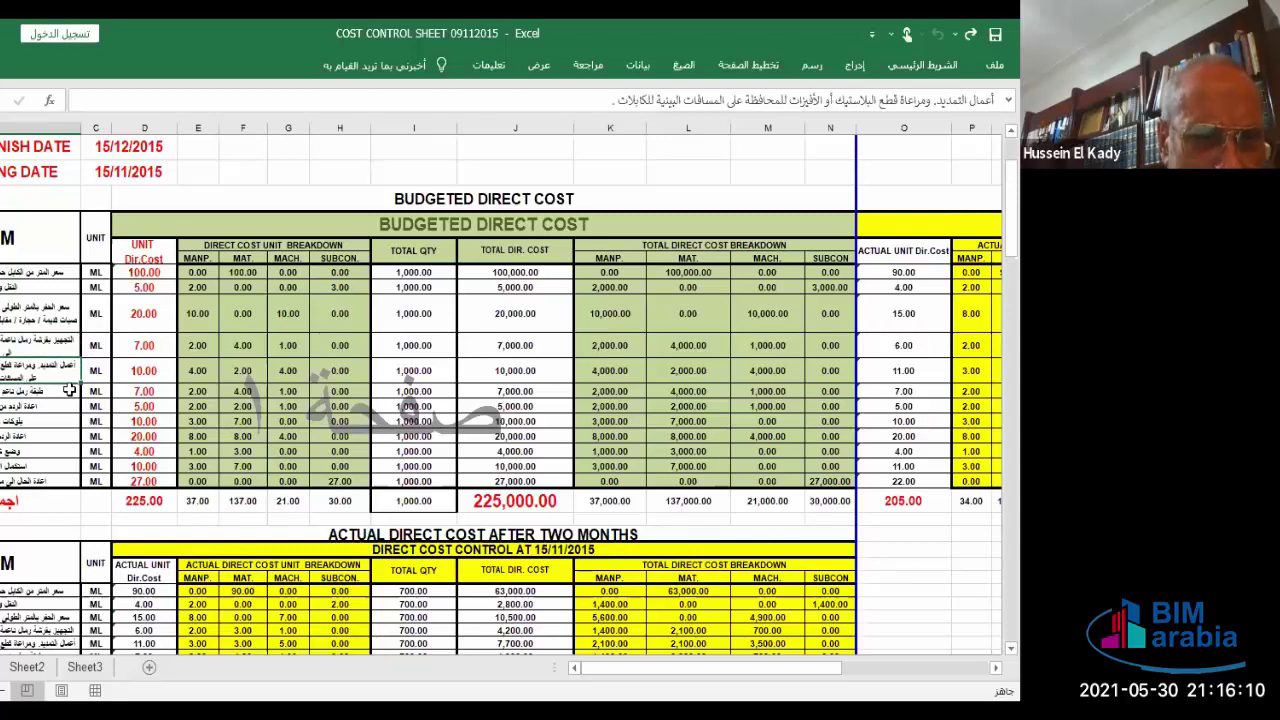
click(62, 391)
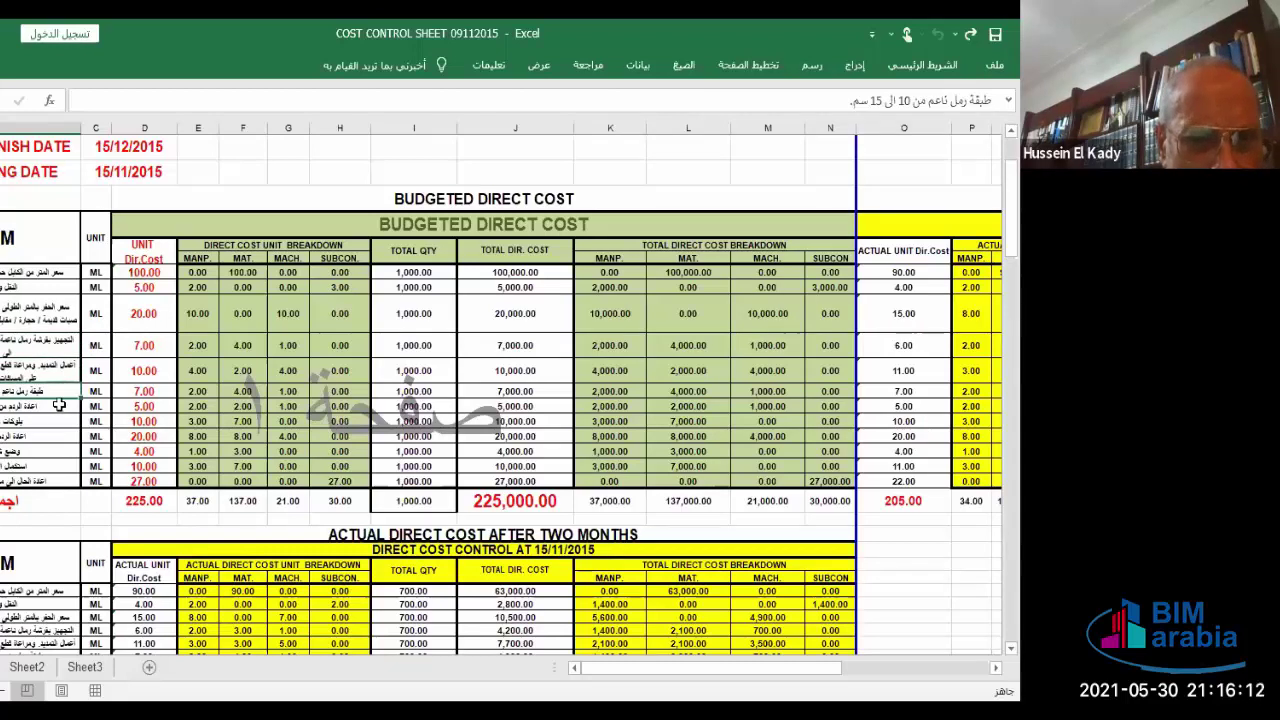
click(59, 406)
click(59, 421)
click(63, 436)
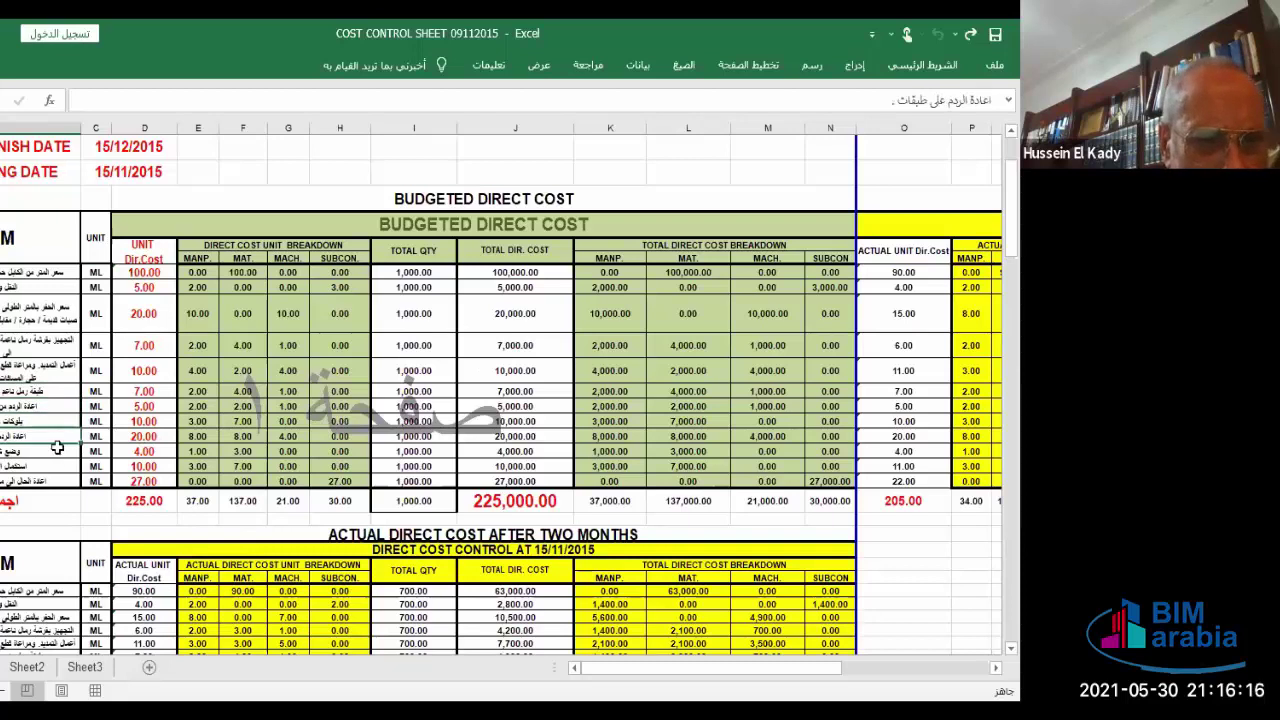
click(62, 452)
click(56, 466)
click(58, 480)
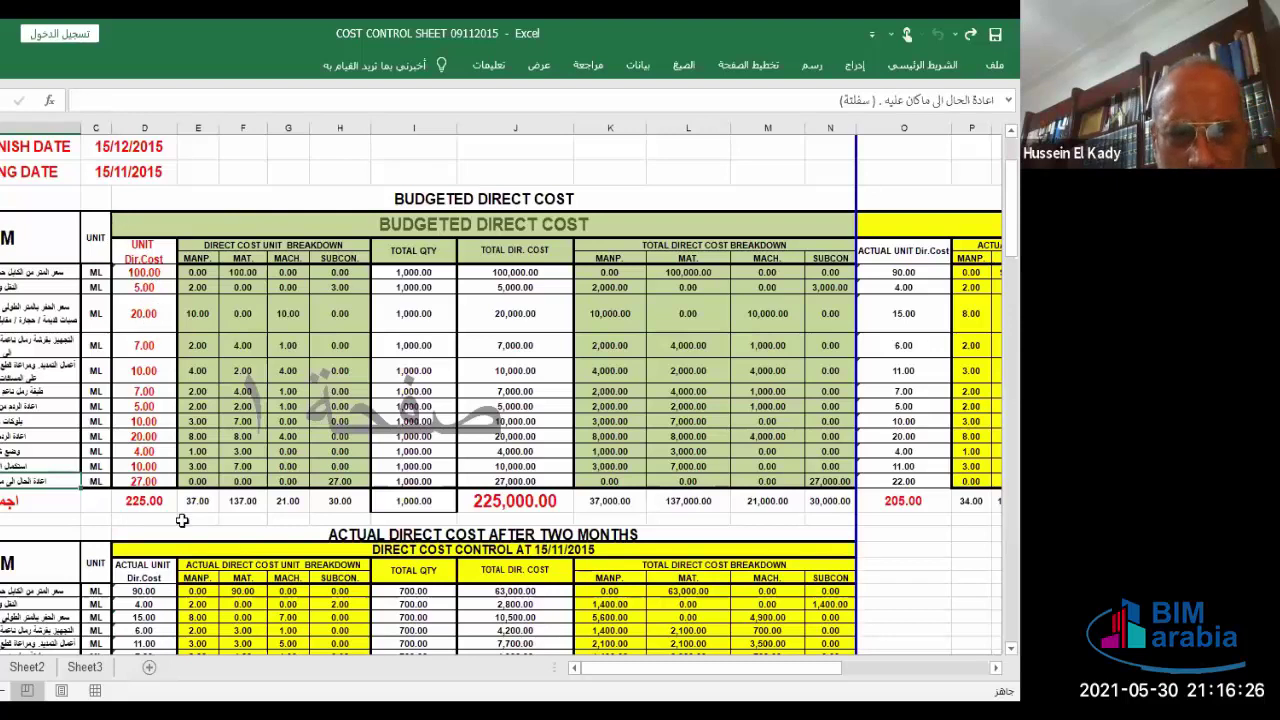
- Inspect the budgeted unit direct cost total, the first item's total material cost and the cable-laying item's unit cost
click(161, 500)
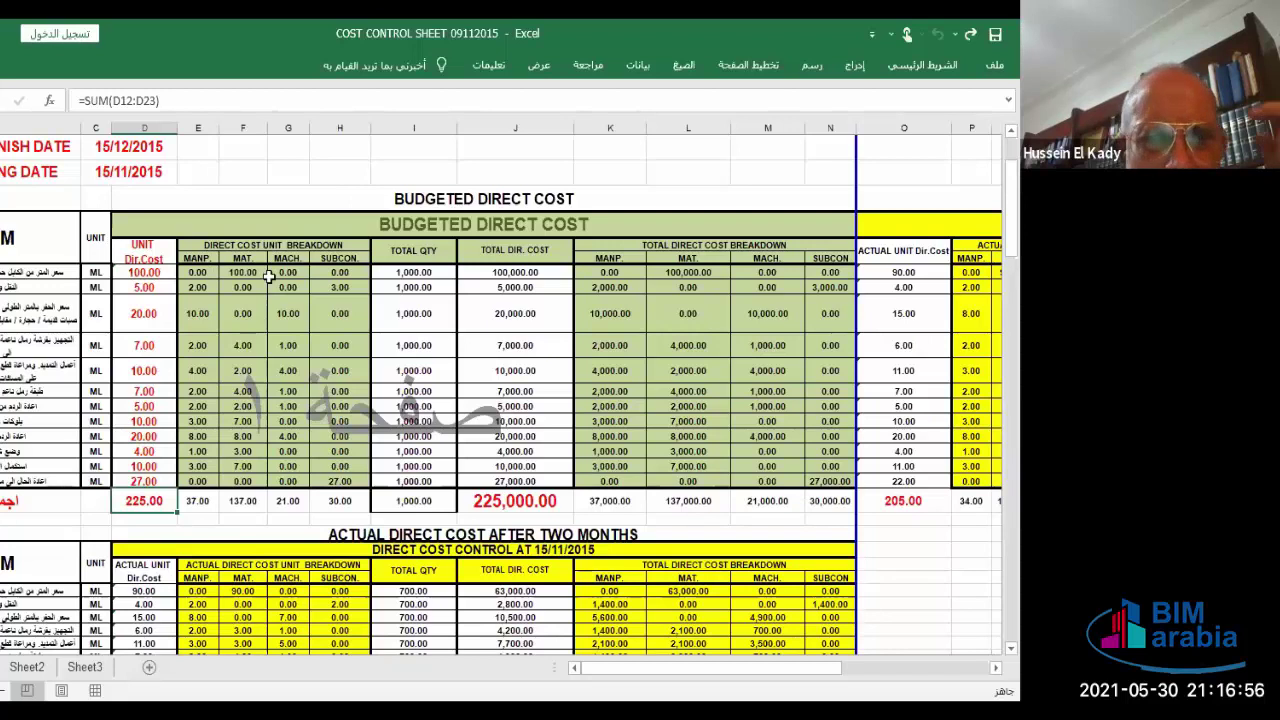
click(708, 272)
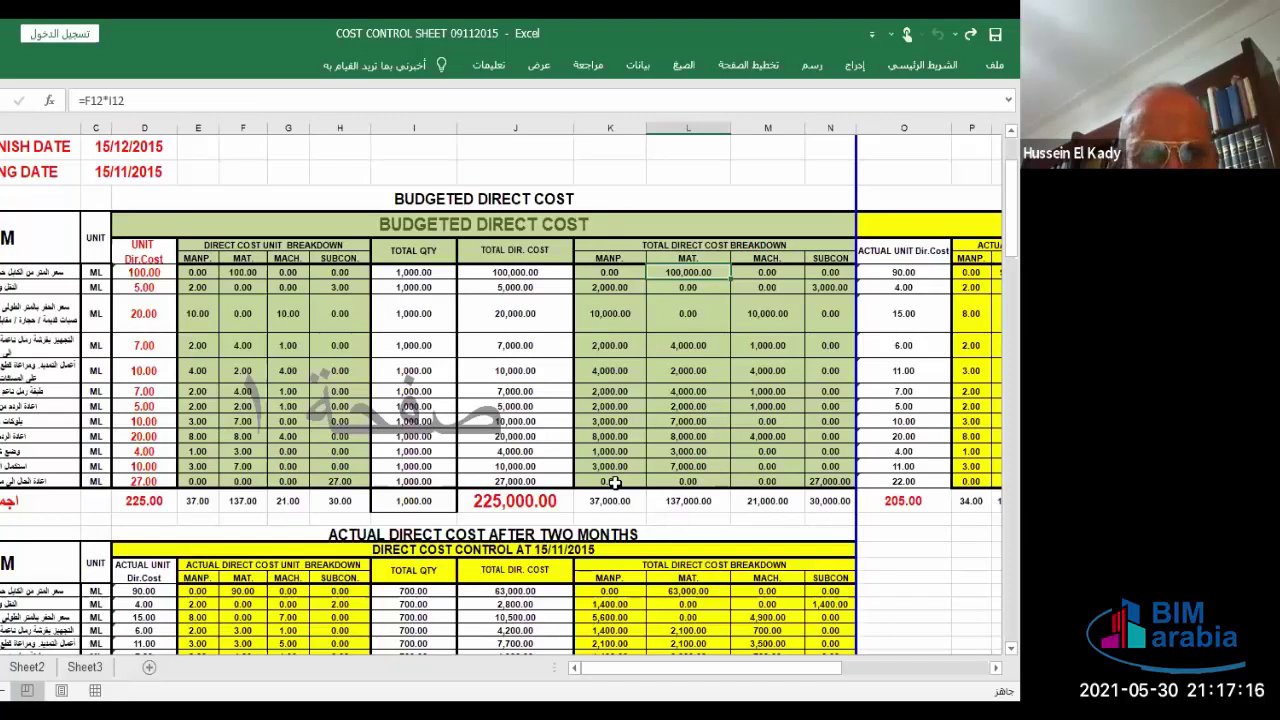
click(144, 370)
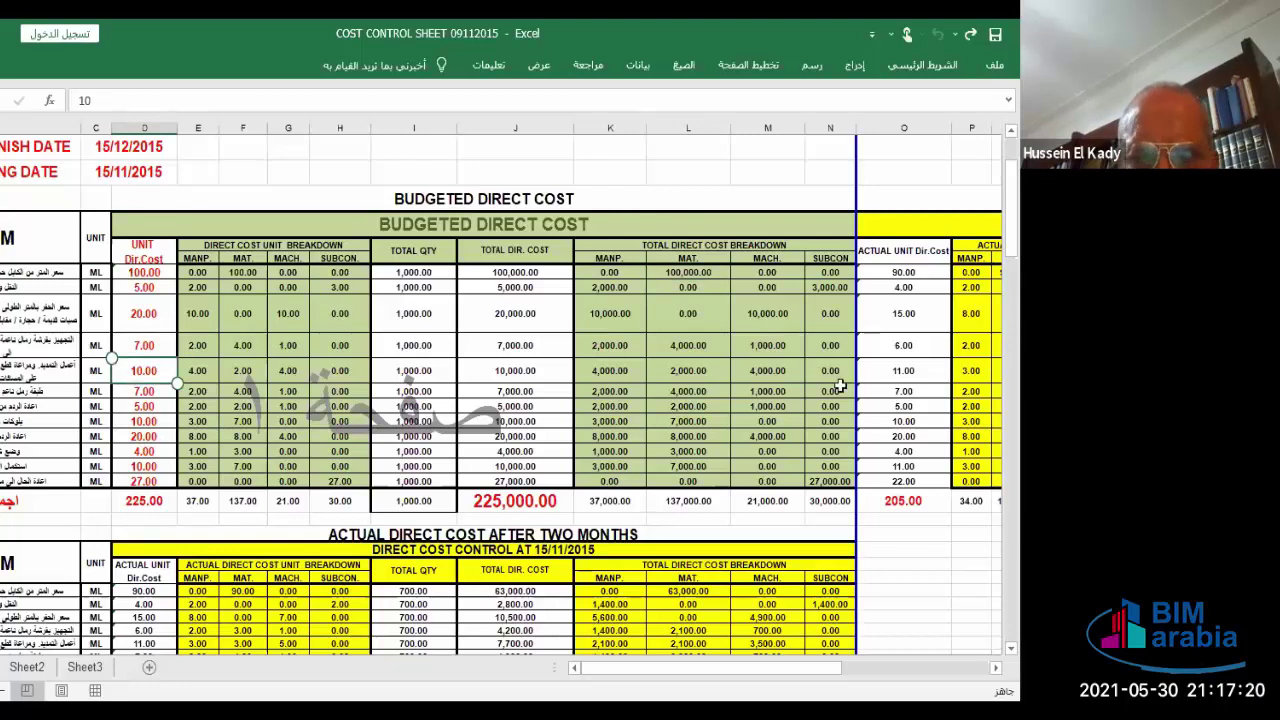
- Examine the executed quantities and total unit cost in the actual direct cost table and compare them with the budget table
scroll(840, 370, down, 3)
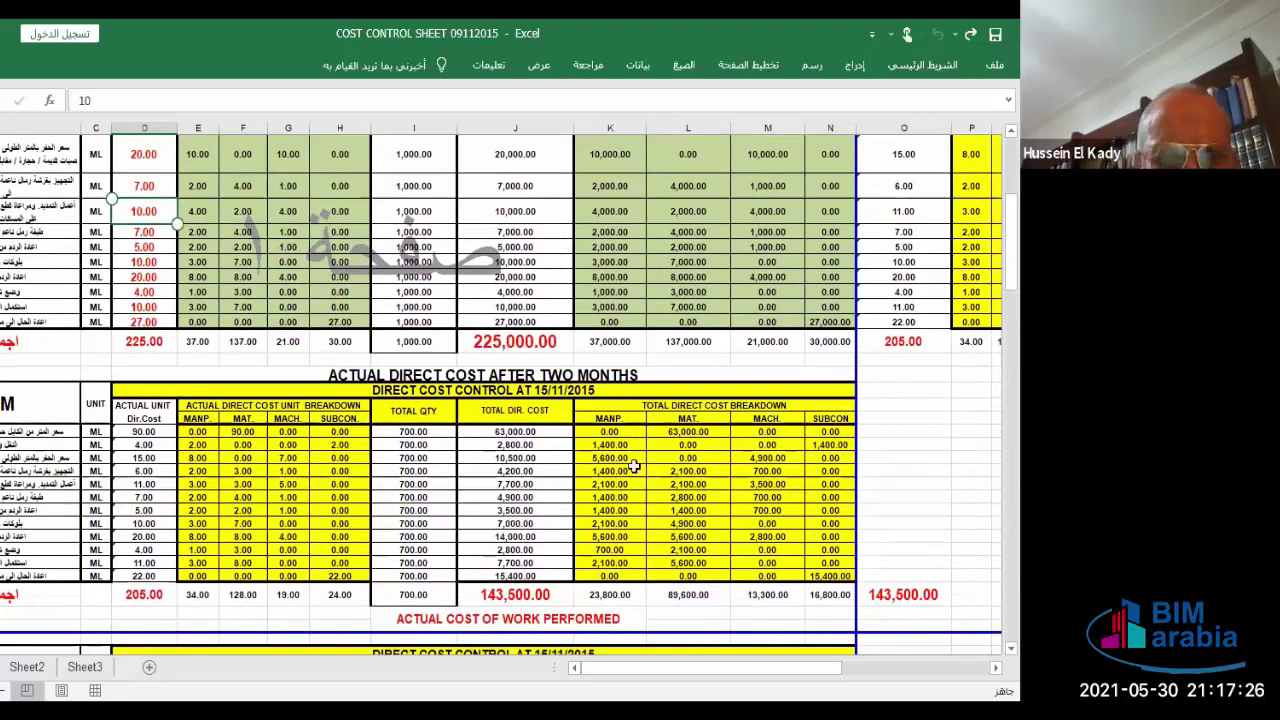
drag(424, 431, 451, 571)
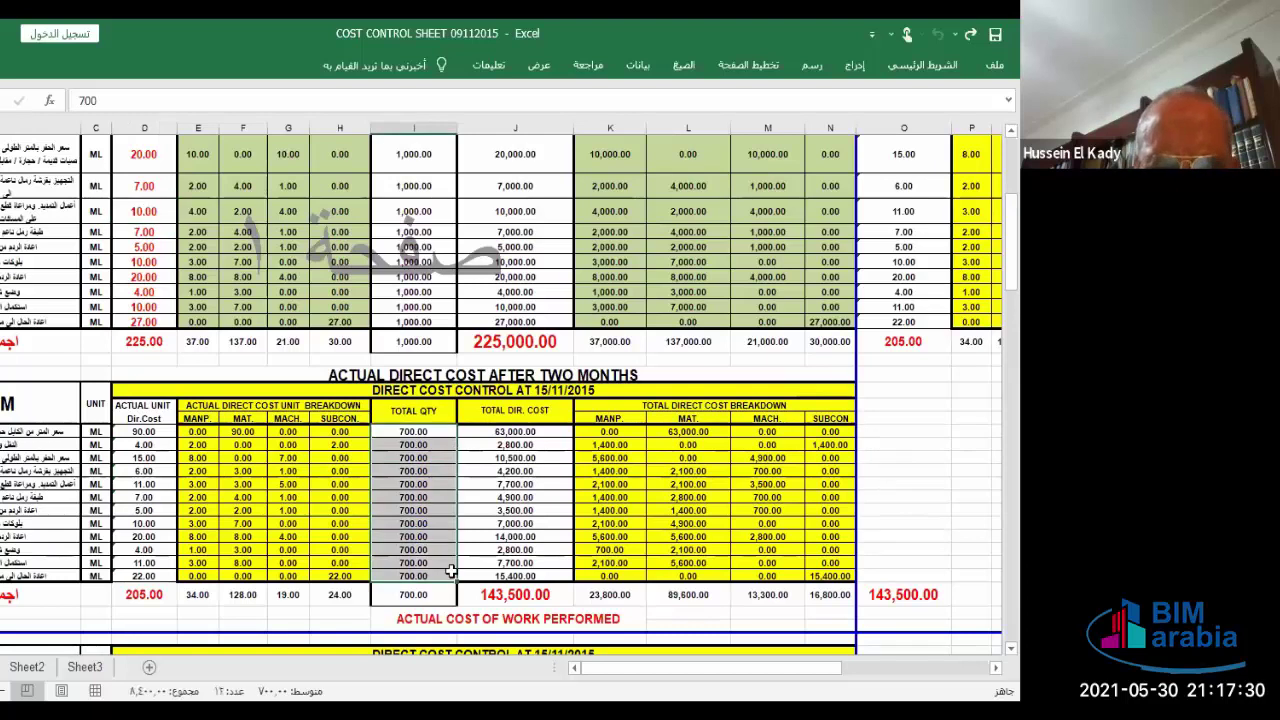
click(150, 595)
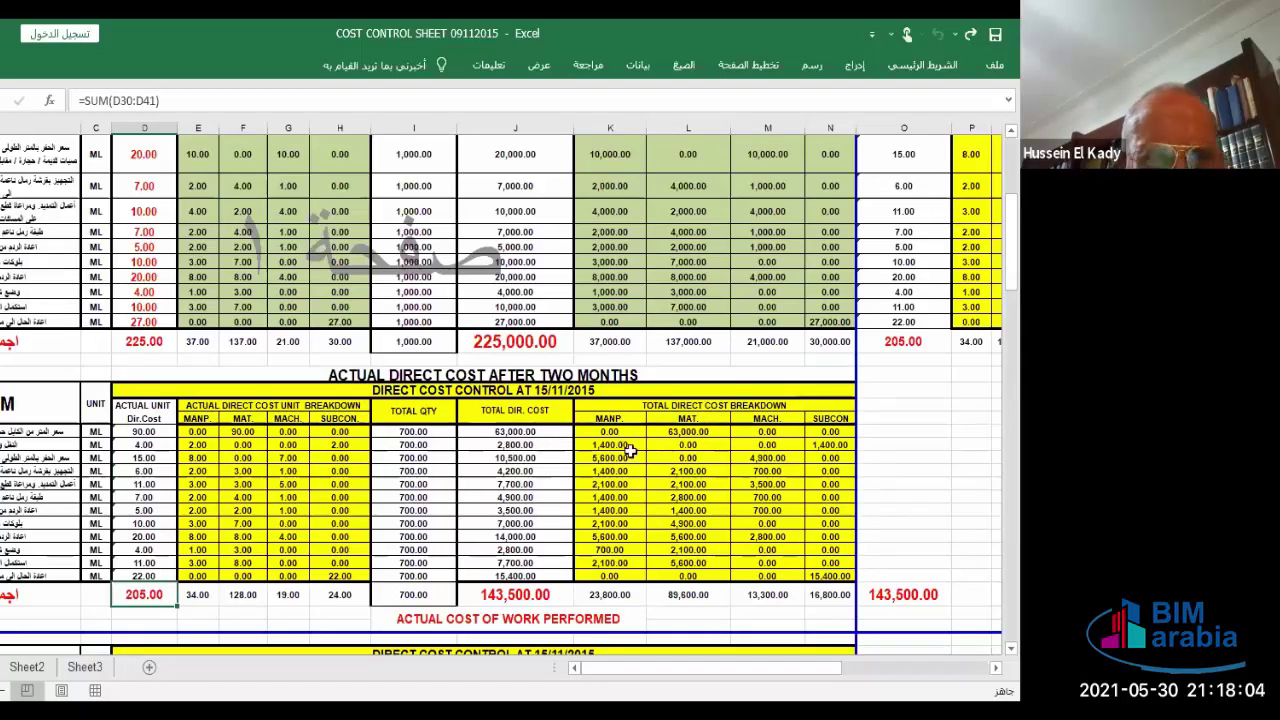
scroll(630, 452, up, 2)
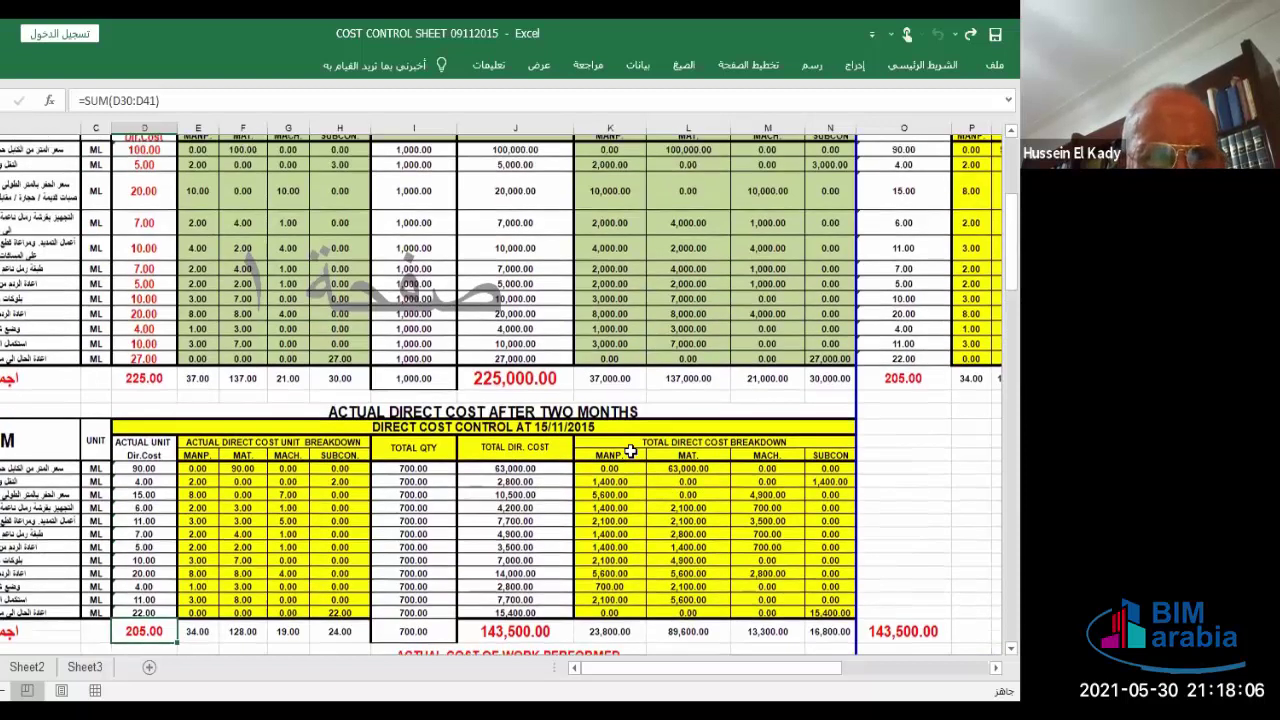
scroll(680, 530, up, 1)
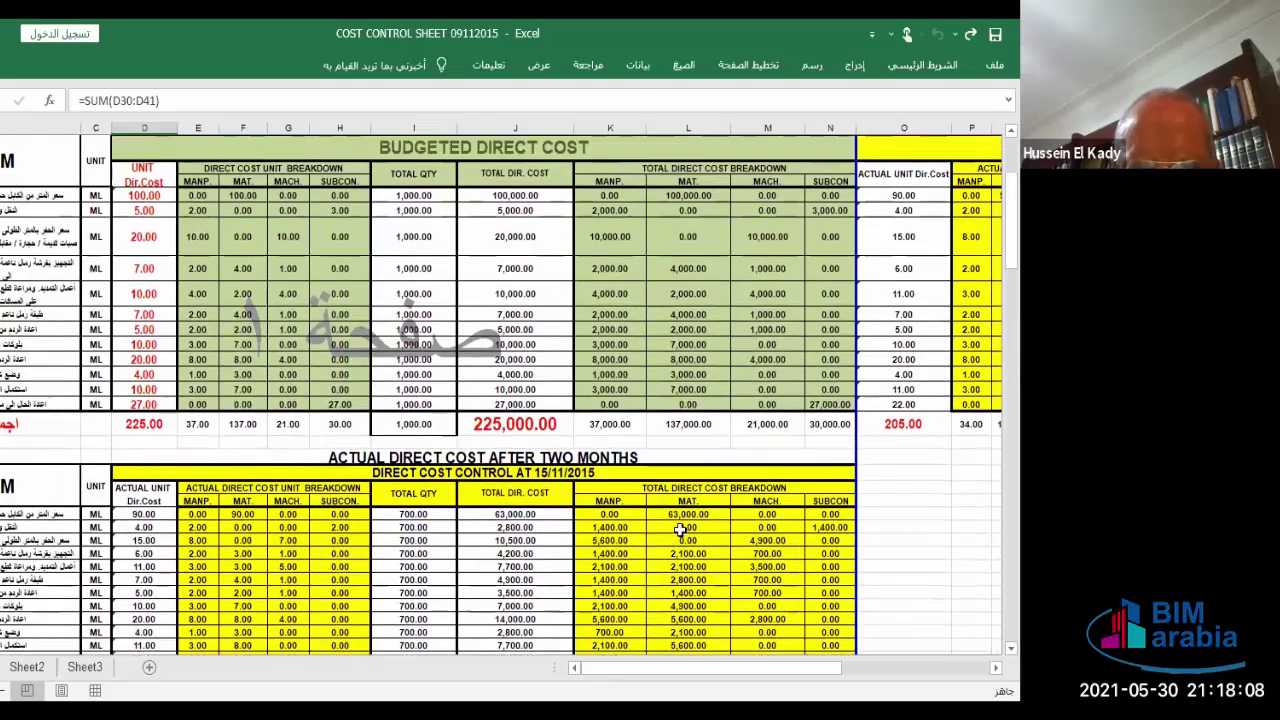
scroll(560, 505, down, 2)
scroll(549, 485, down, 1)
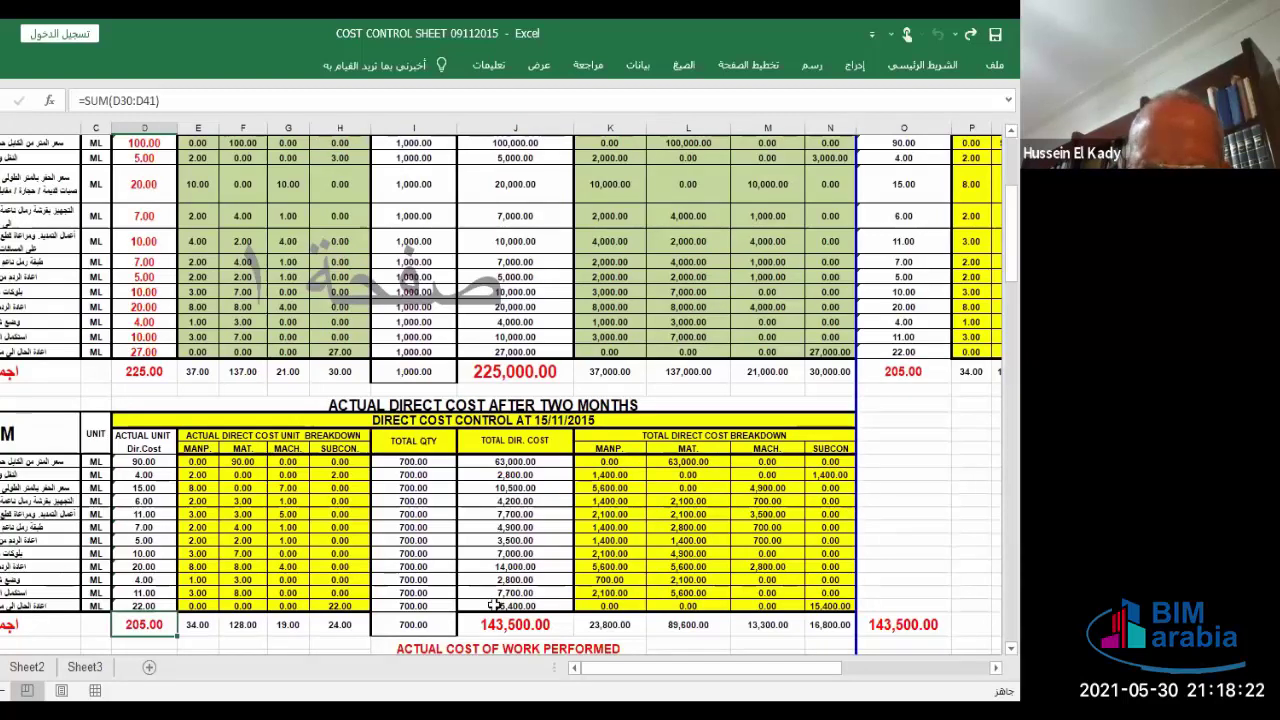
scroll(690, 512, down, 2)
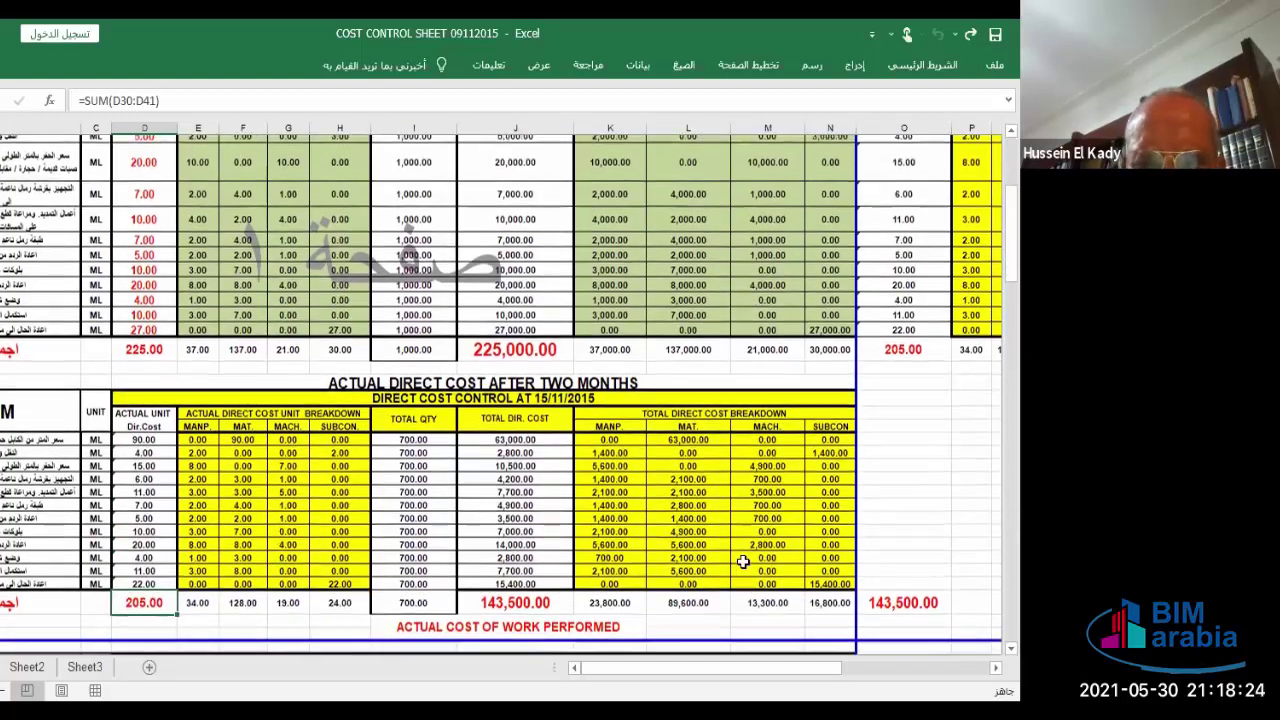
scroll(548, 432, up, 1)
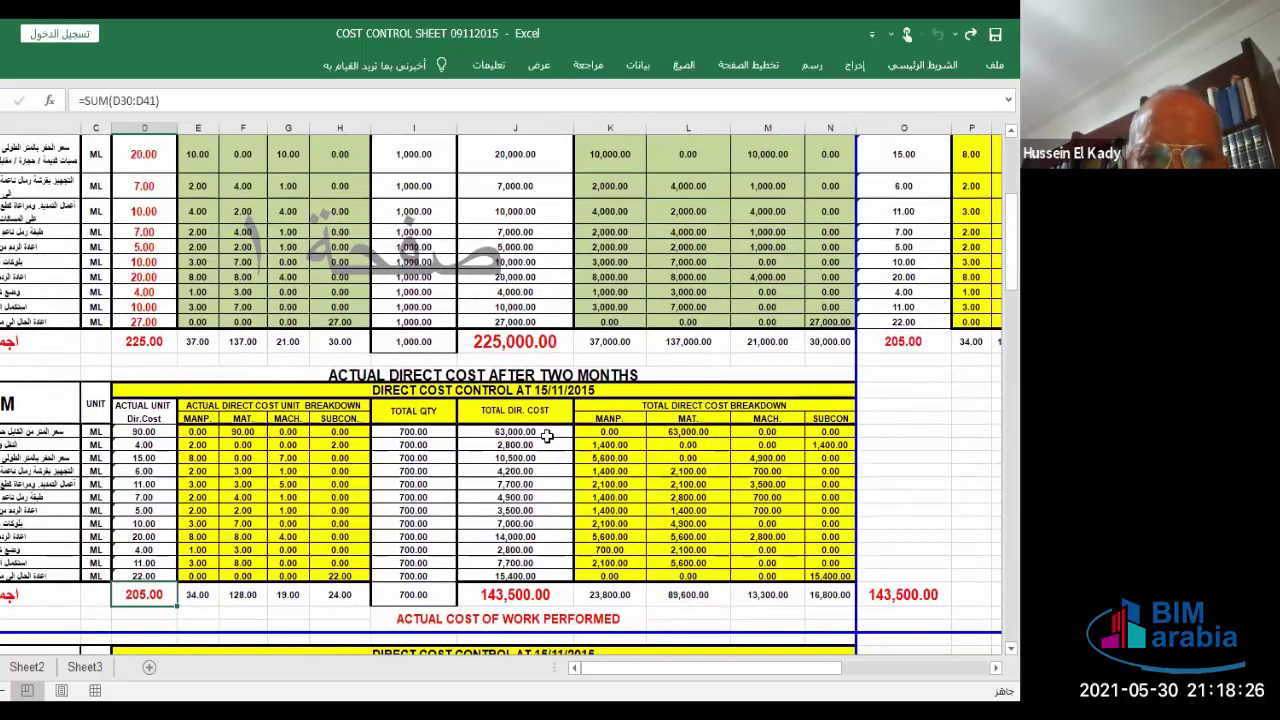
- Inspect how the actual table's total direct costs derive from the quantities, and review the summed actual cost of work performed
click(546, 433)
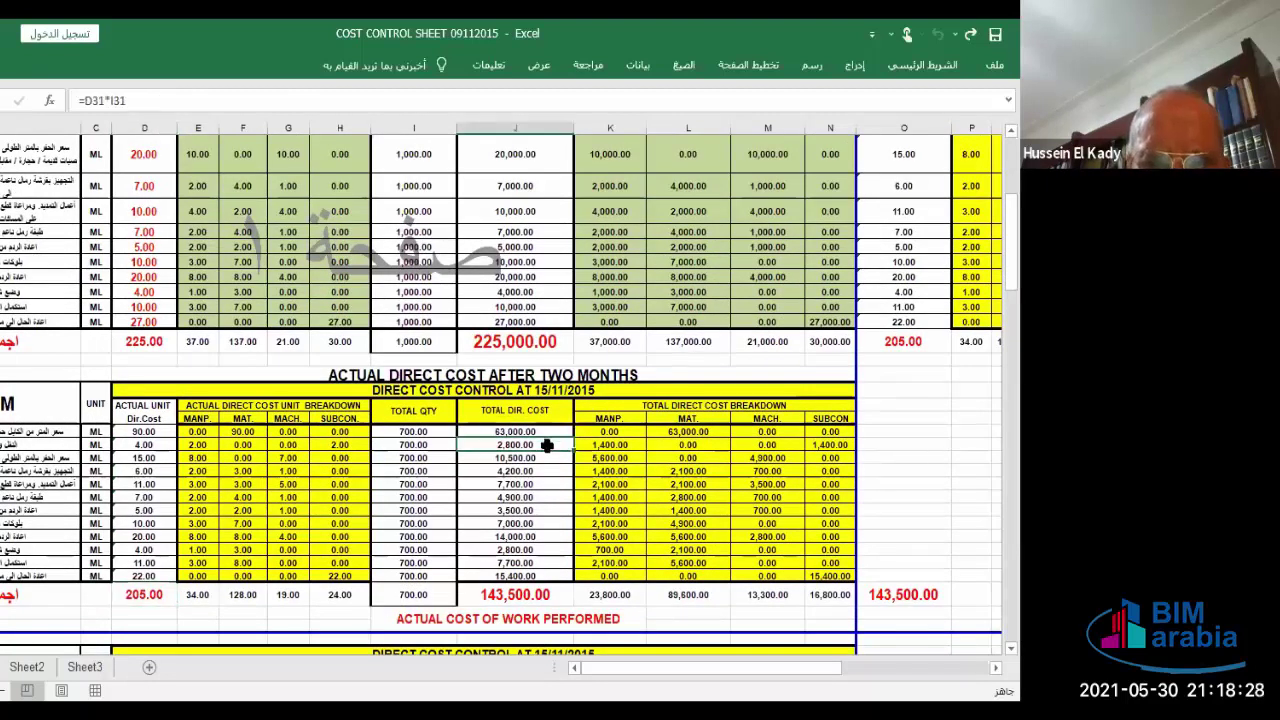
click(553, 594)
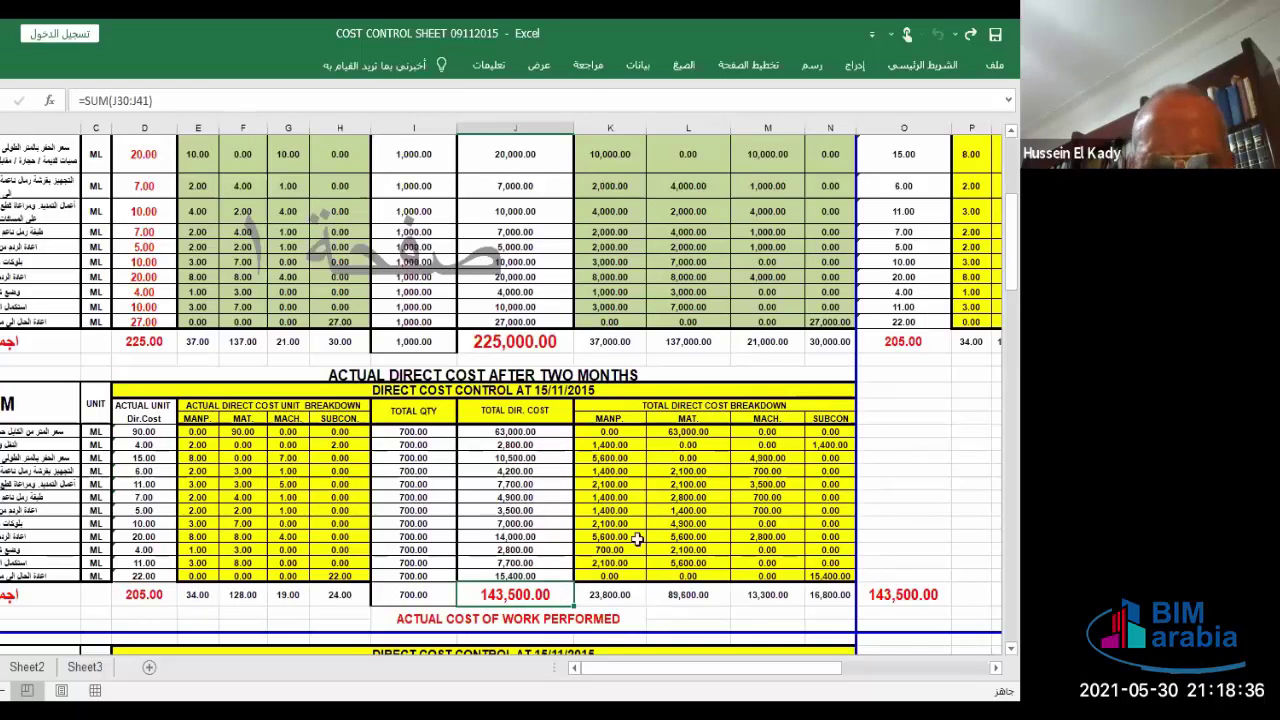
drag(437, 432, 441, 577)
click(543, 432)
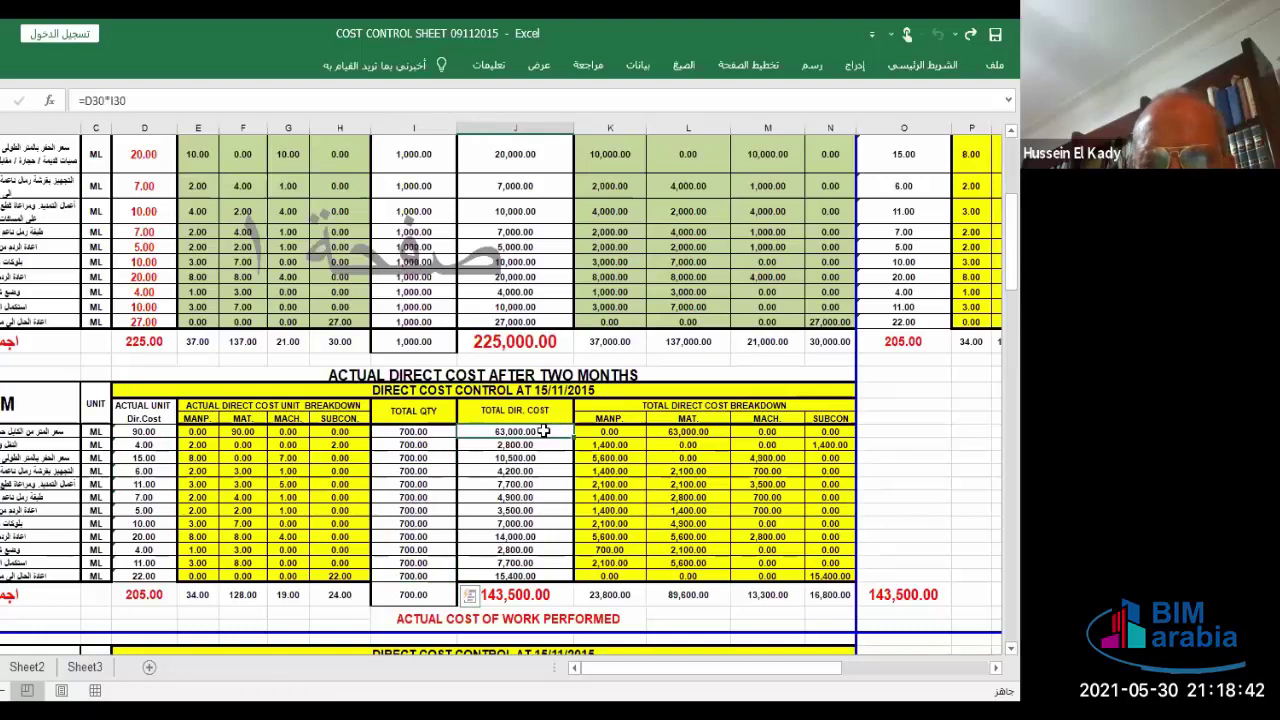
drag(548, 463, 548, 577)
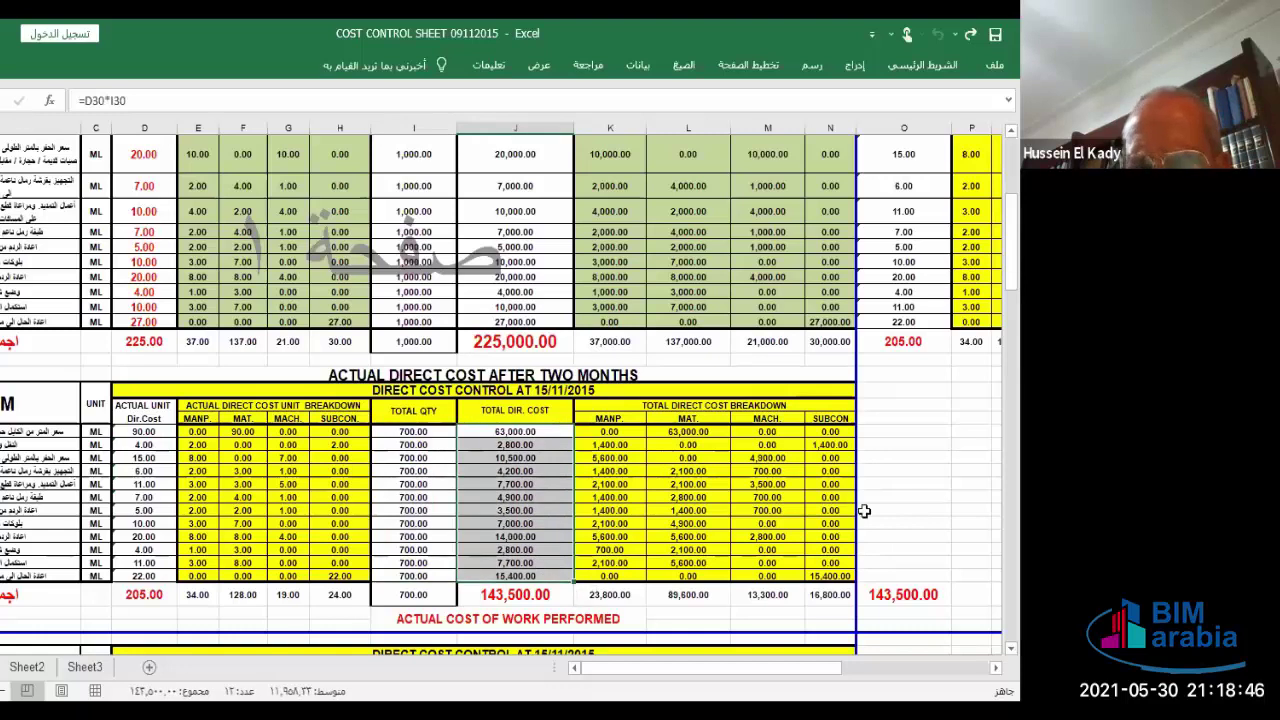
click(962, 562)
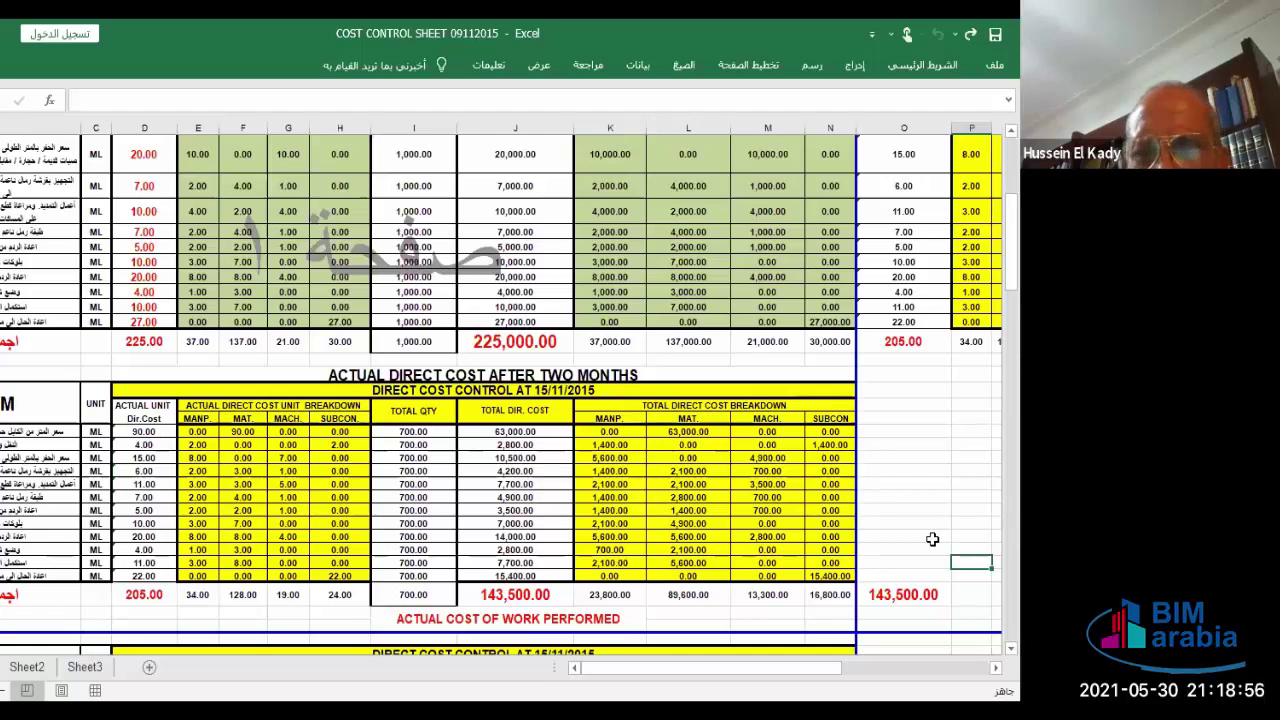
- Compare the total budgeted cost of work performed with the total actual cost of work performed
scroll(932, 539, down, 2)
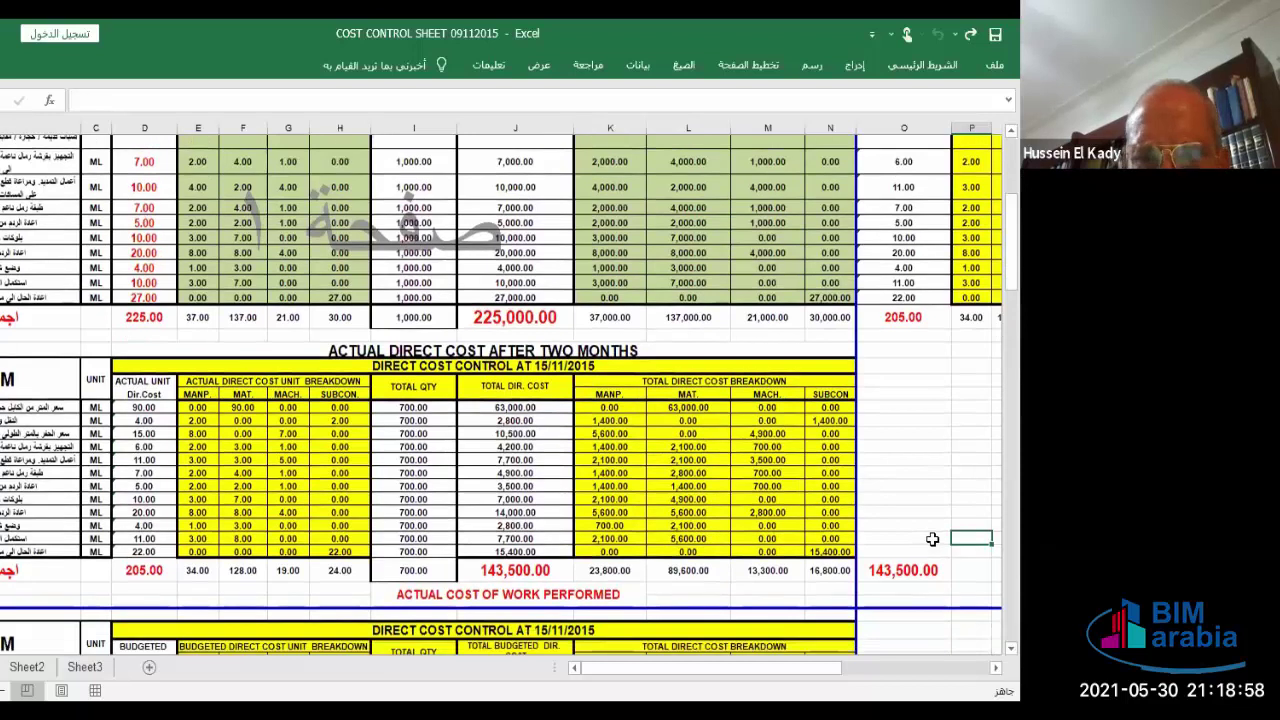
scroll(932, 539, down, 2)
scroll(932, 539, down, 2)
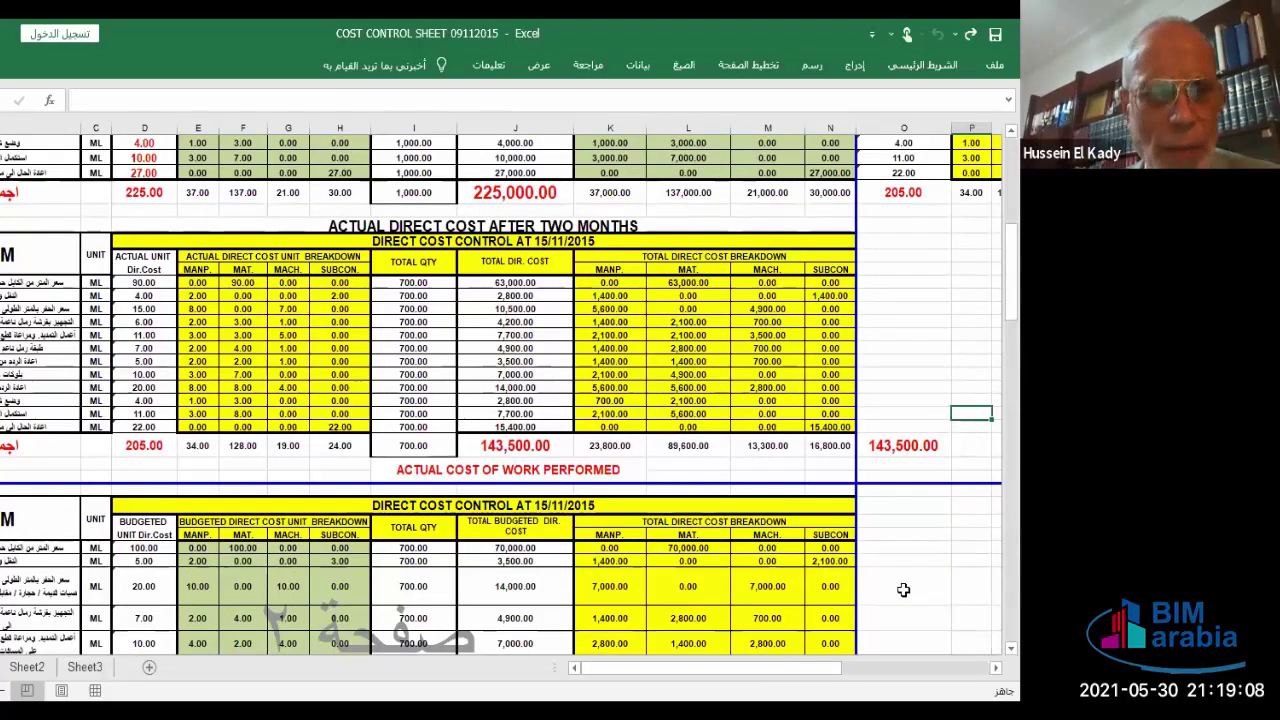
scroll(903, 590, down, 5)
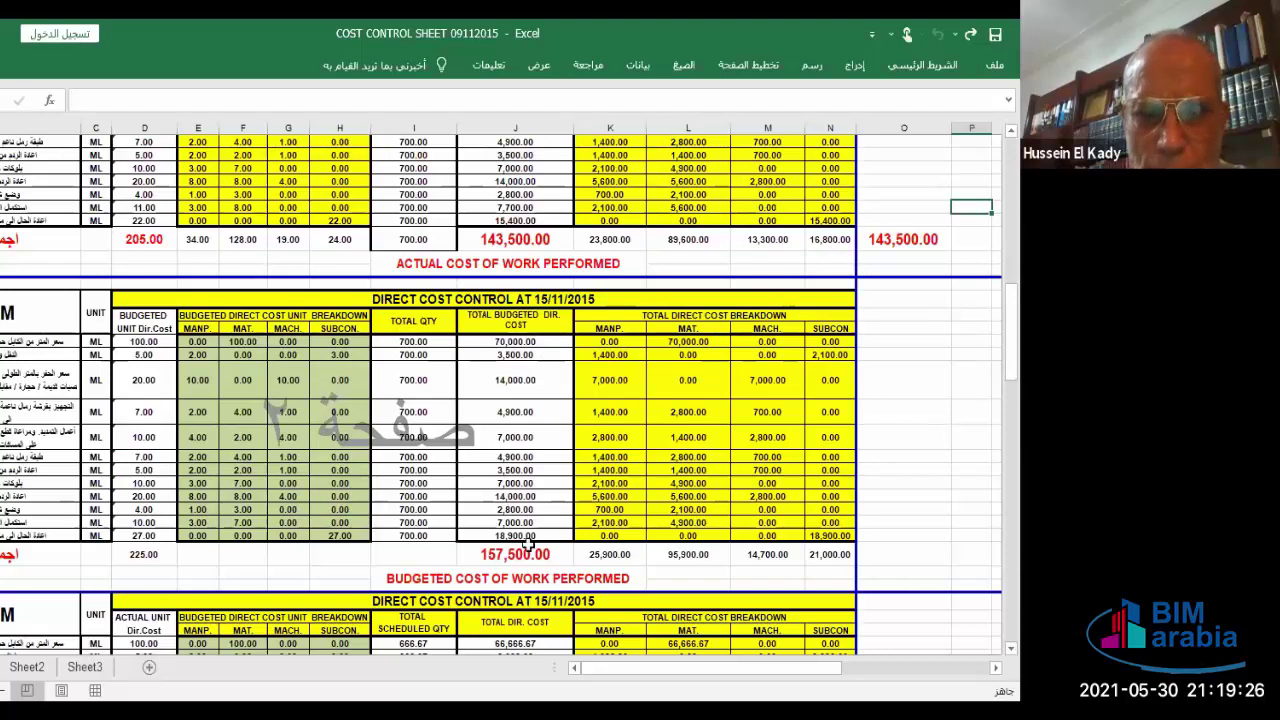
click(537, 553)
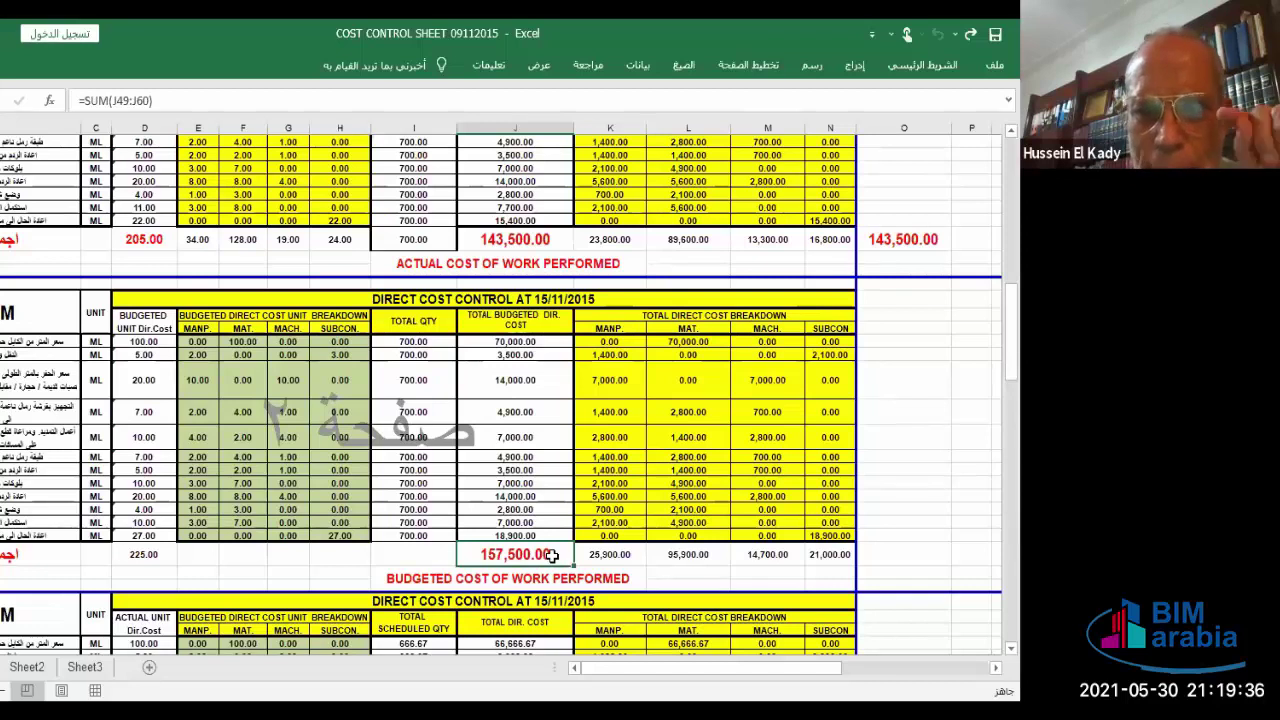
click(513, 237)
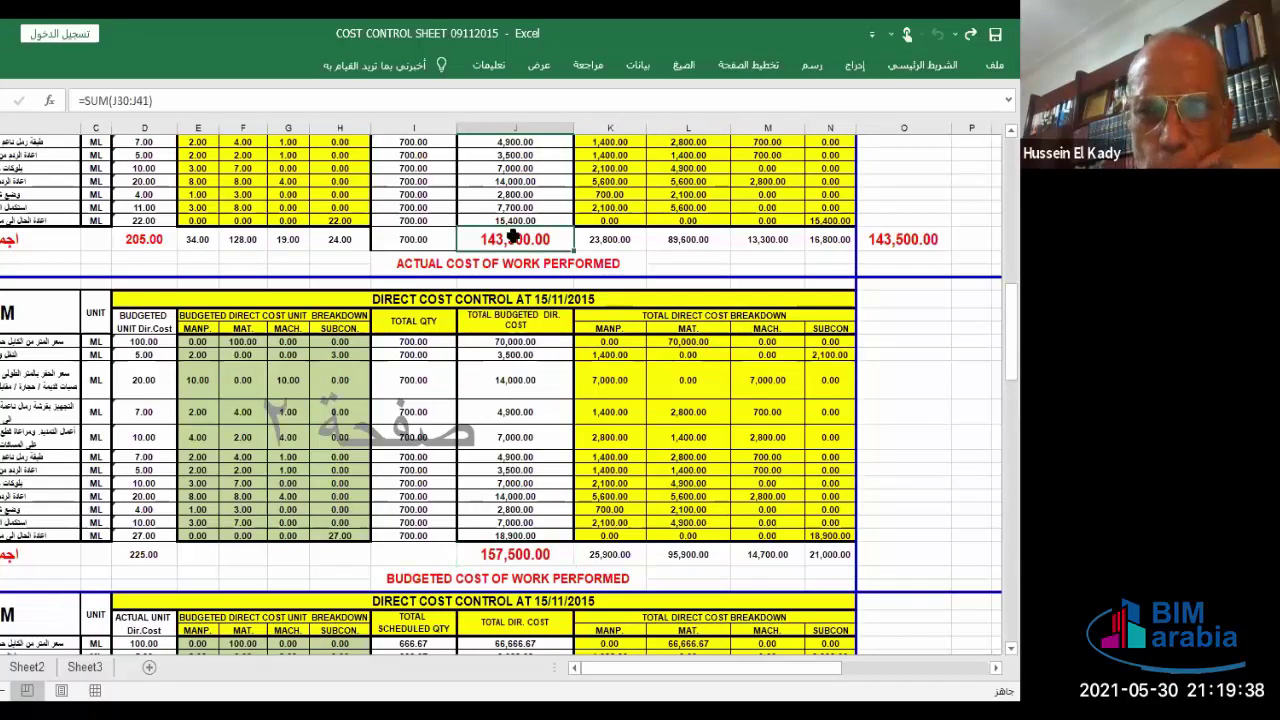
click(547, 554)
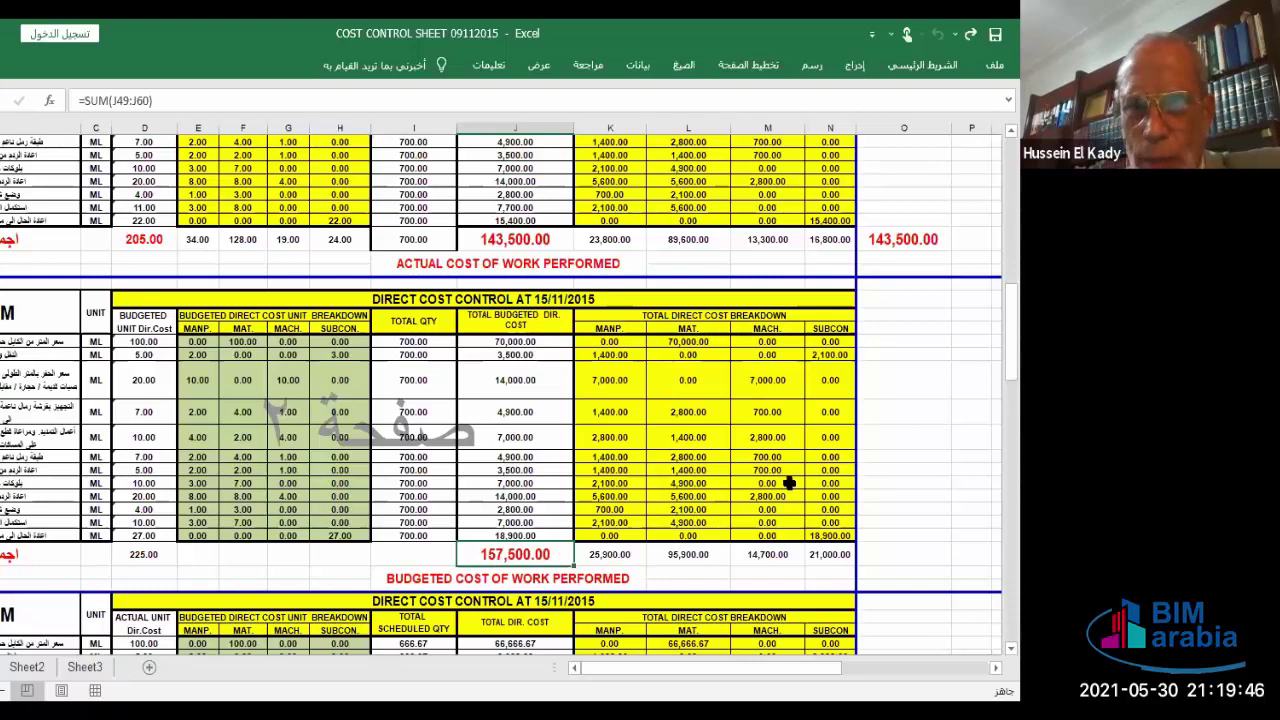
- Examine the budgeted cost of work scheduled table and select its caption below the total
drag(272, 463, 267, 400)
scroll(267, 400, down, 8)
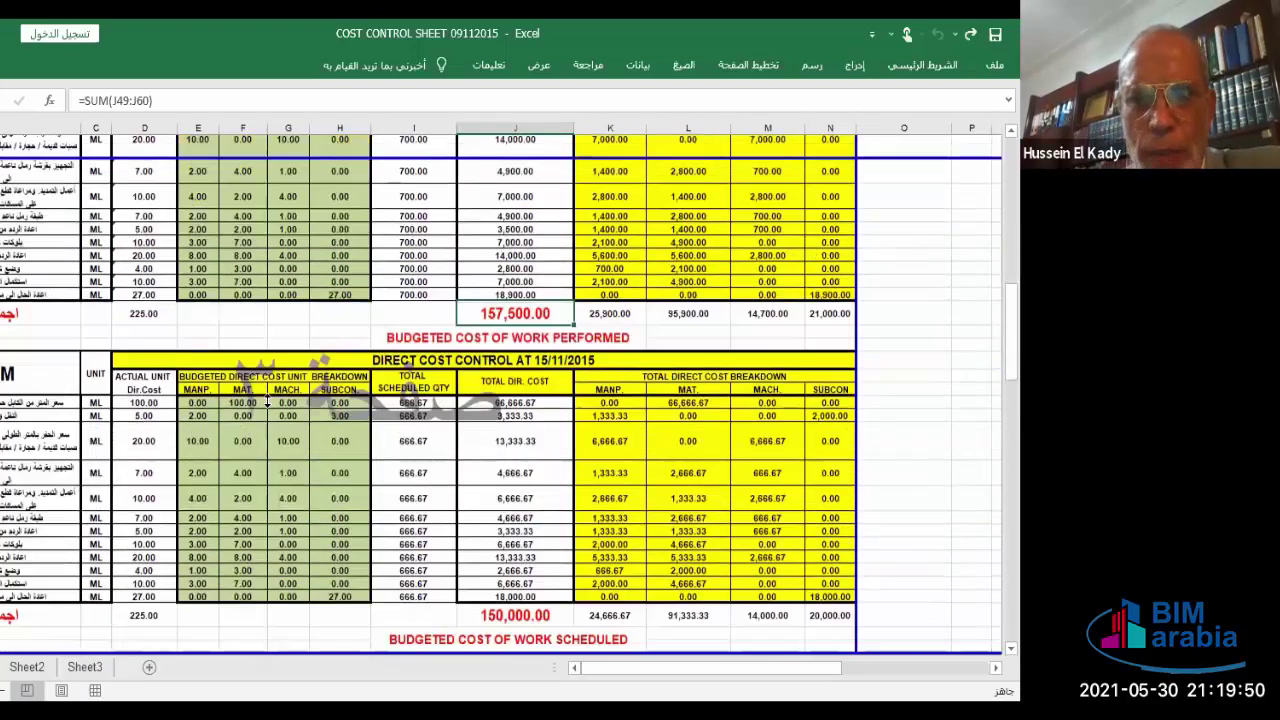
scroll(273, 406, down, 1)
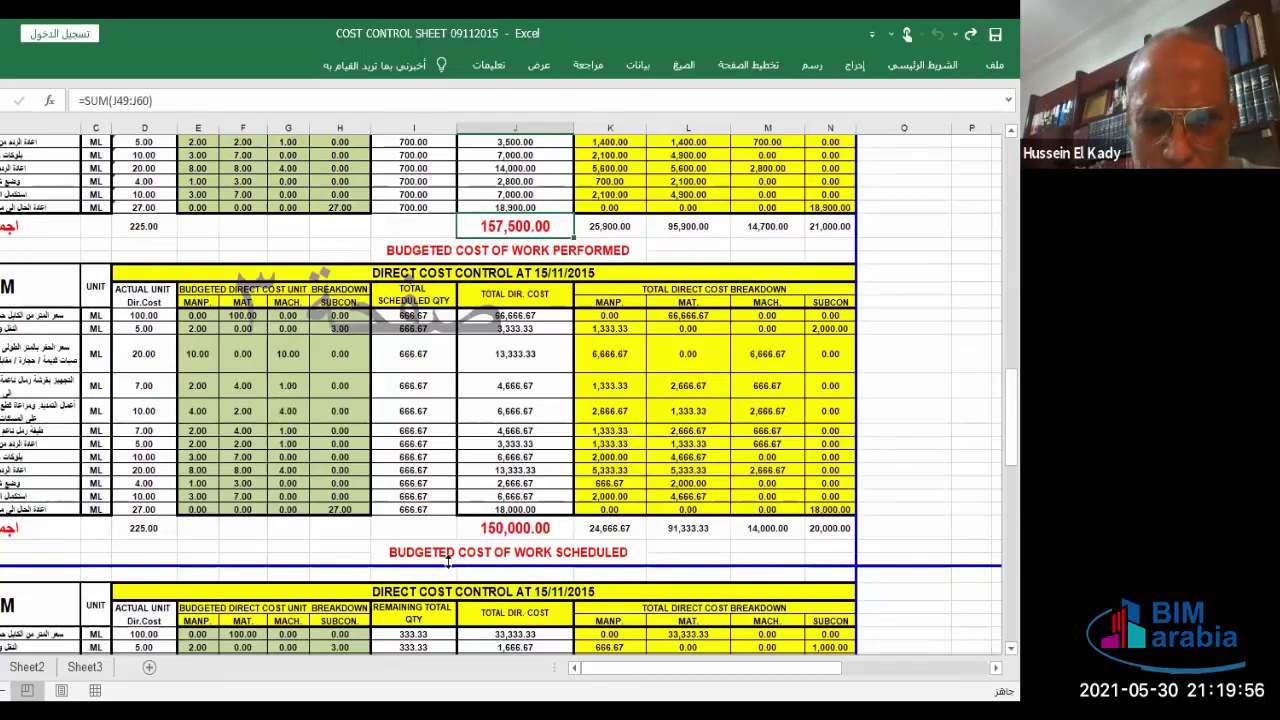
click(627, 552)
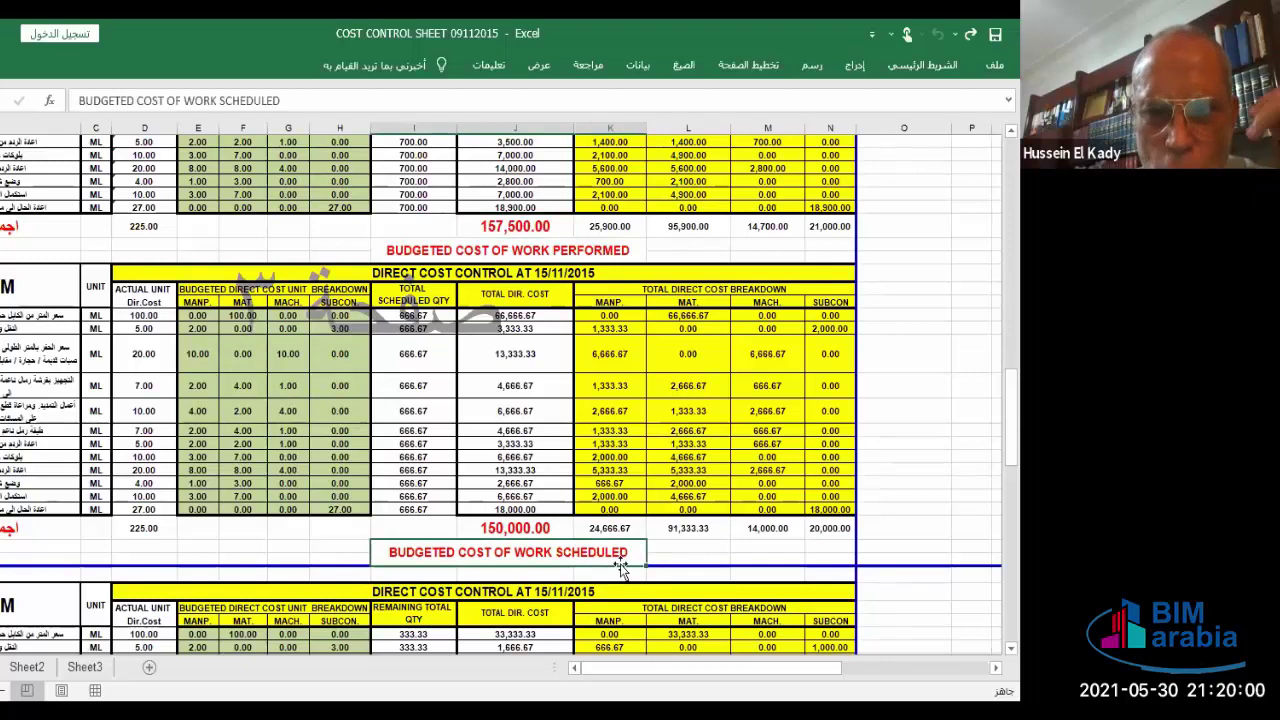
- Inspect the summed total of the budgeted cost of work scheduled and compare it with the budgeted cost of work performed table
click(543, 527)
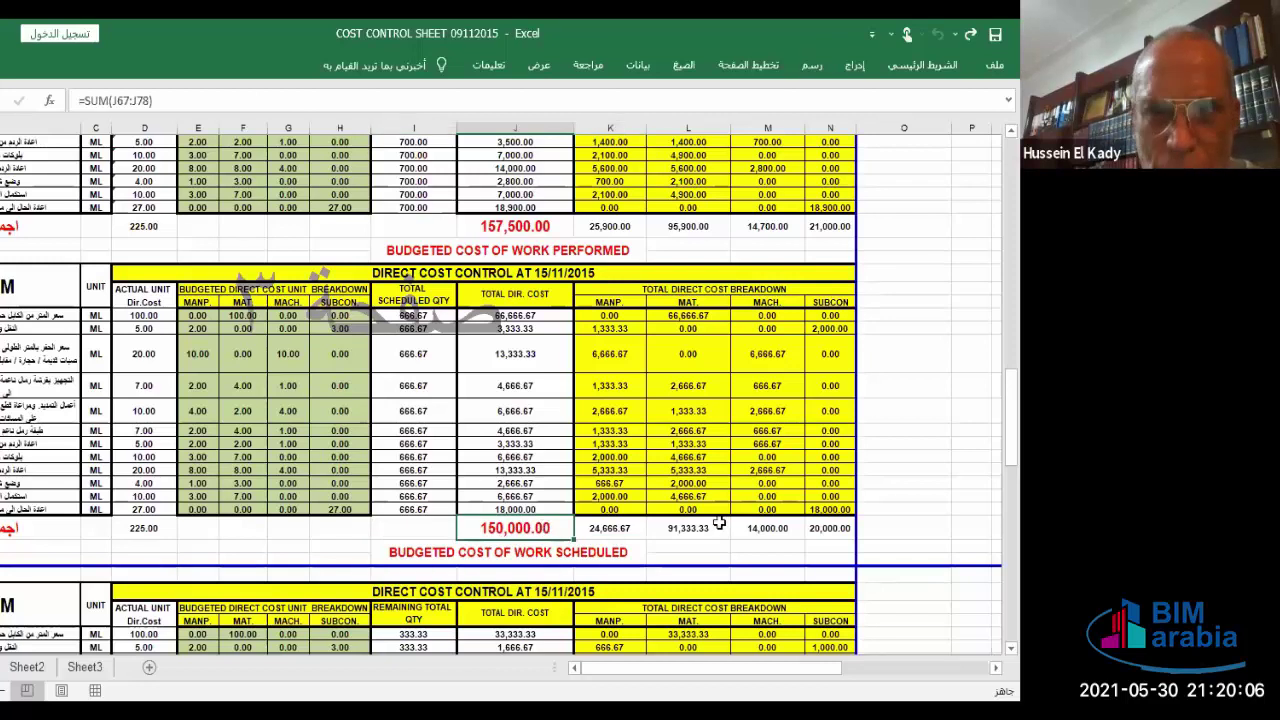
scroll(600, 450, up, 1)
scroll(546, 415, up, 4)
scroll(535, 345, up, 1)
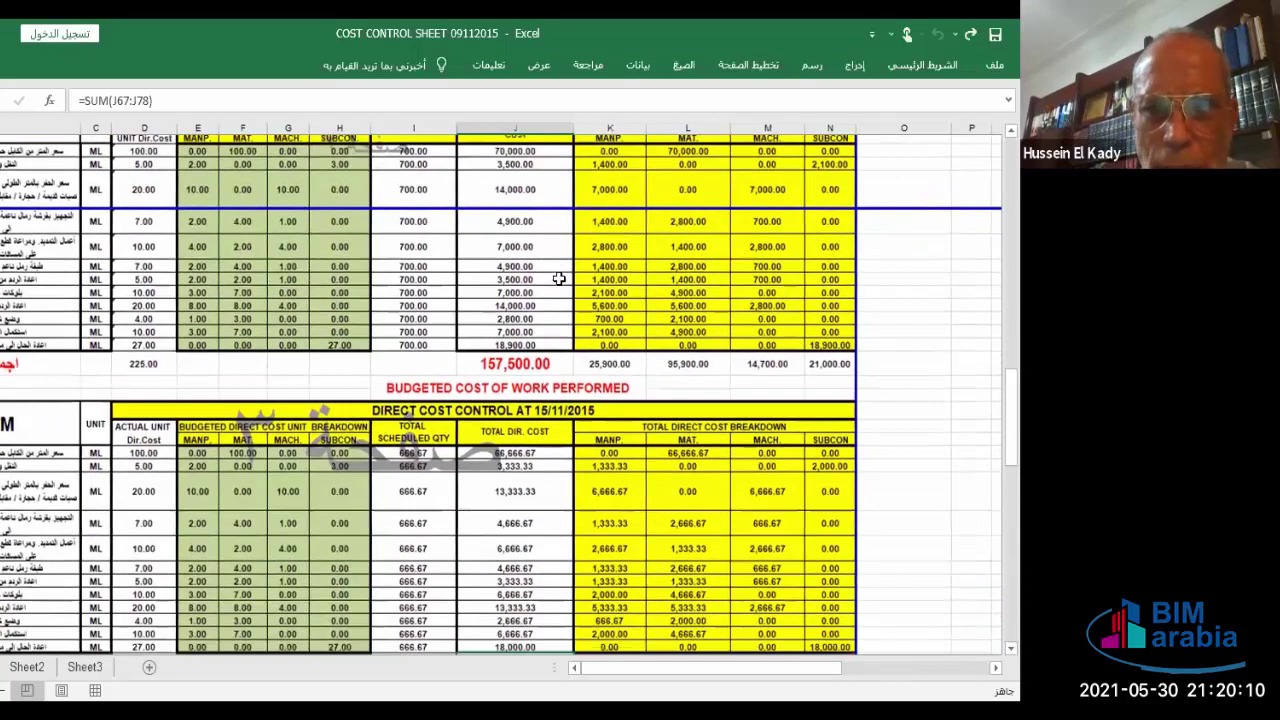
scroll(620, 520, down, 4)
scroll(644, 564, down, 1)
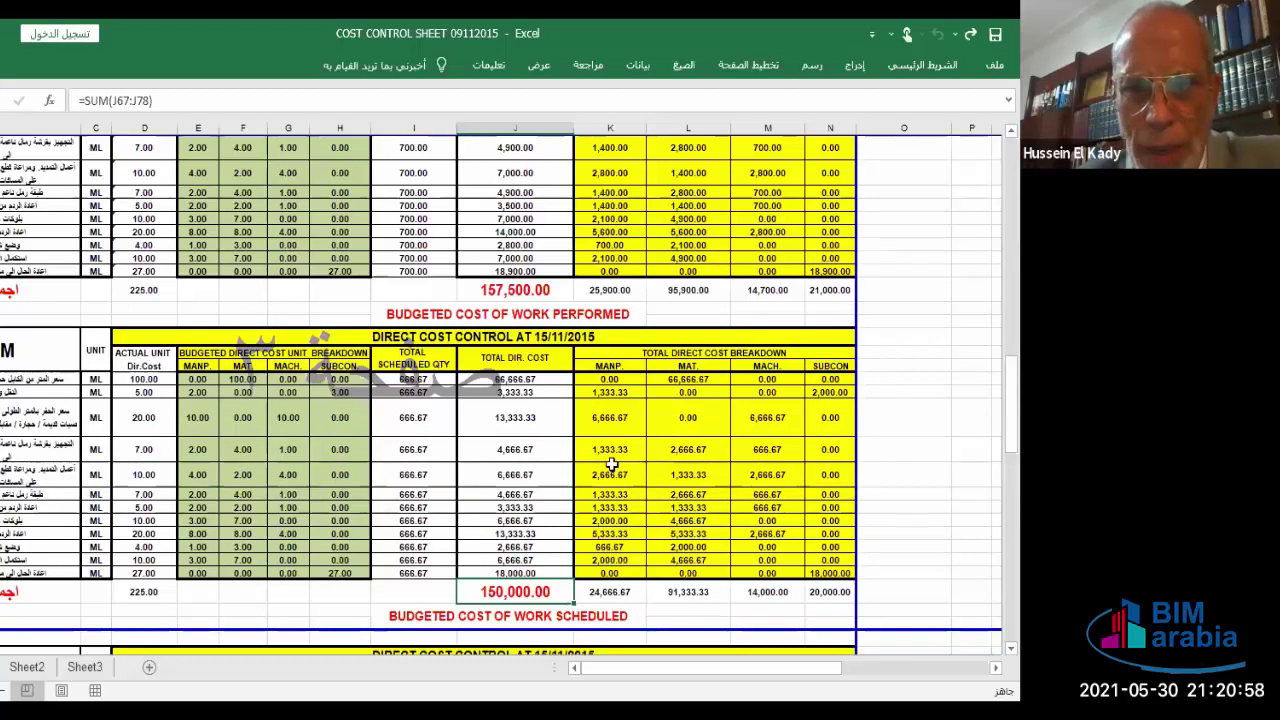
- Examine the cost-to-end table, checking its caption, the remaining quantities for all items and the summed total direct cost
scroll(612, 461, down, 1)
scroll(612, 461, down, 3)
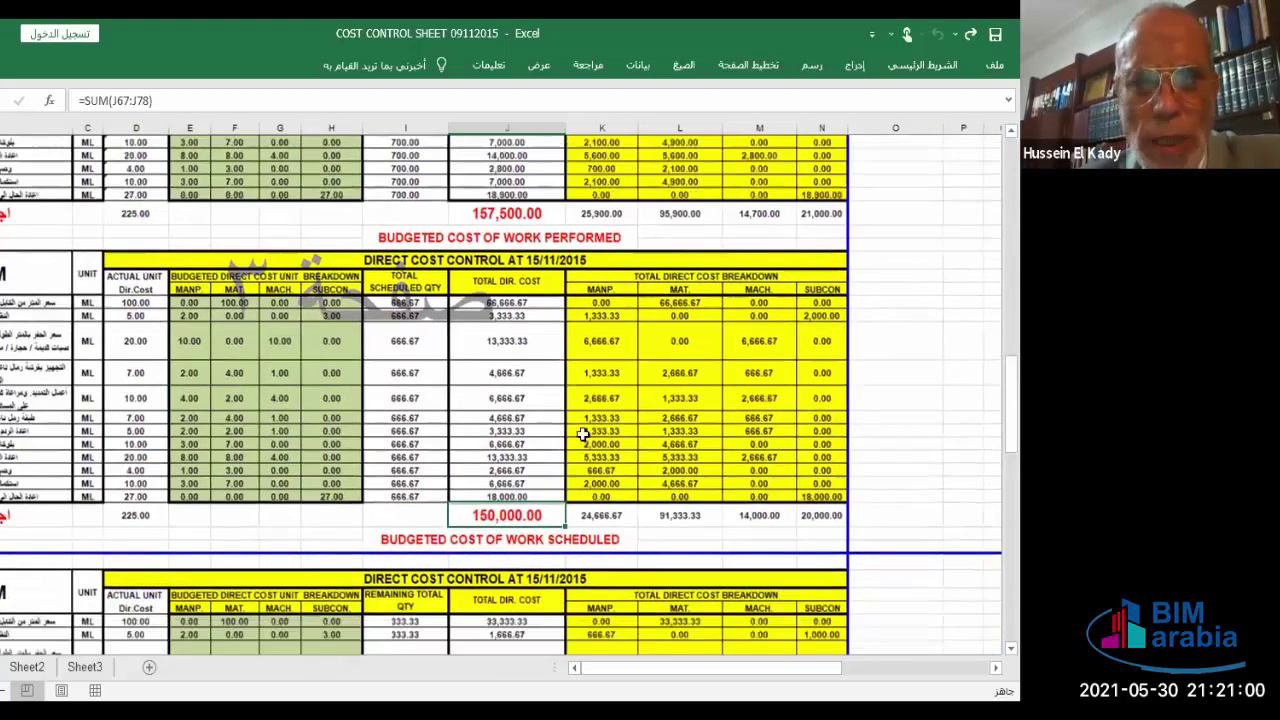
scroll(502, 497, down, 4)
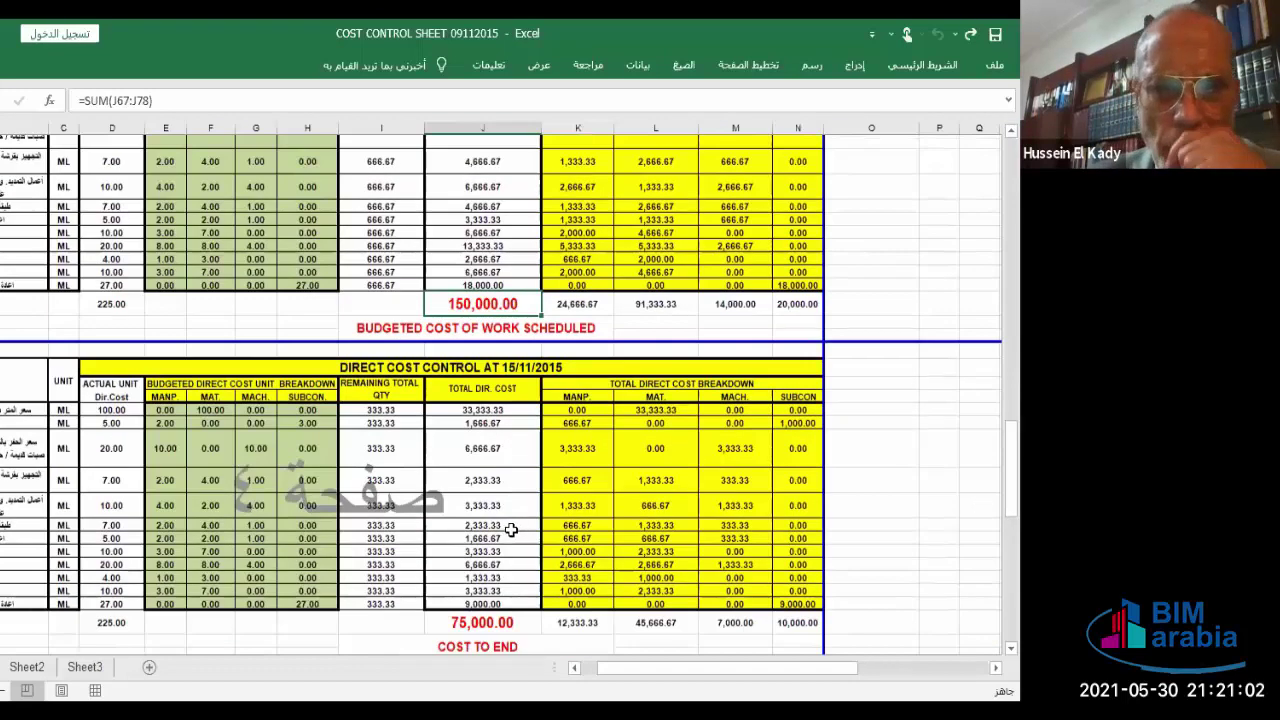
scroll(513, 532, down, 2)
click(515, 529)
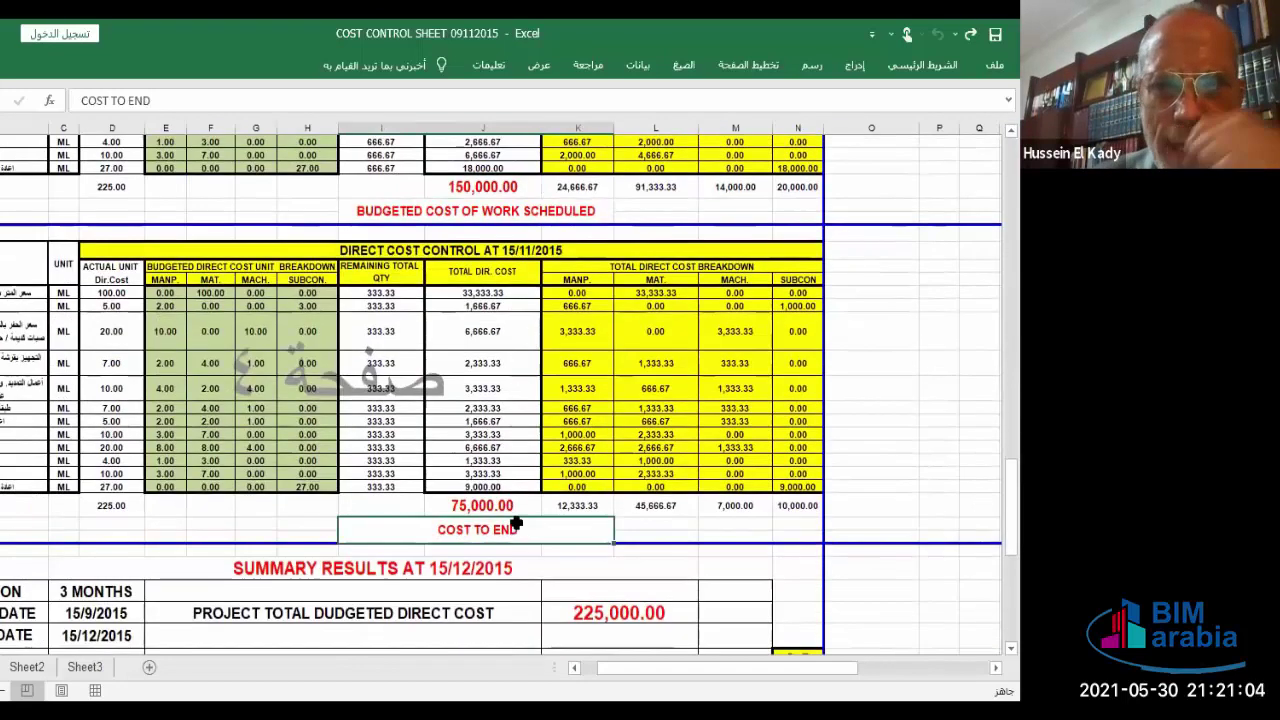
click(397, 293)
drag(397, 293, 409, 486)
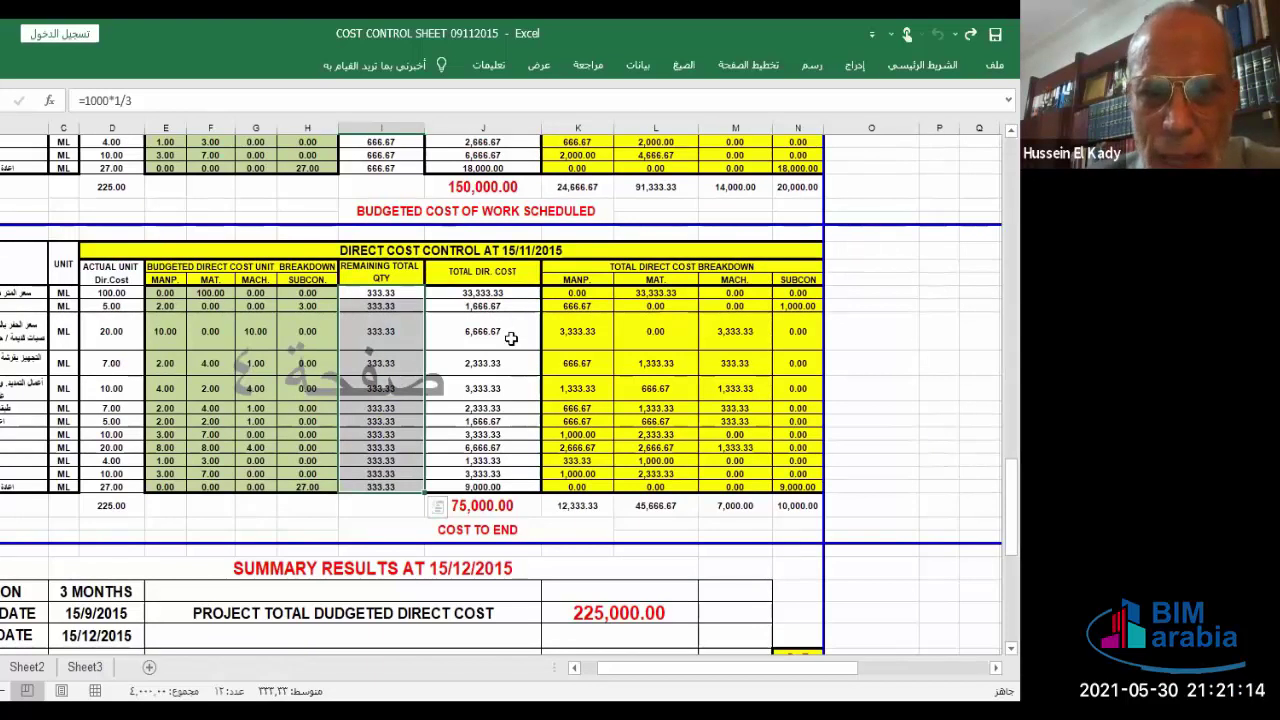
click(506, 508)
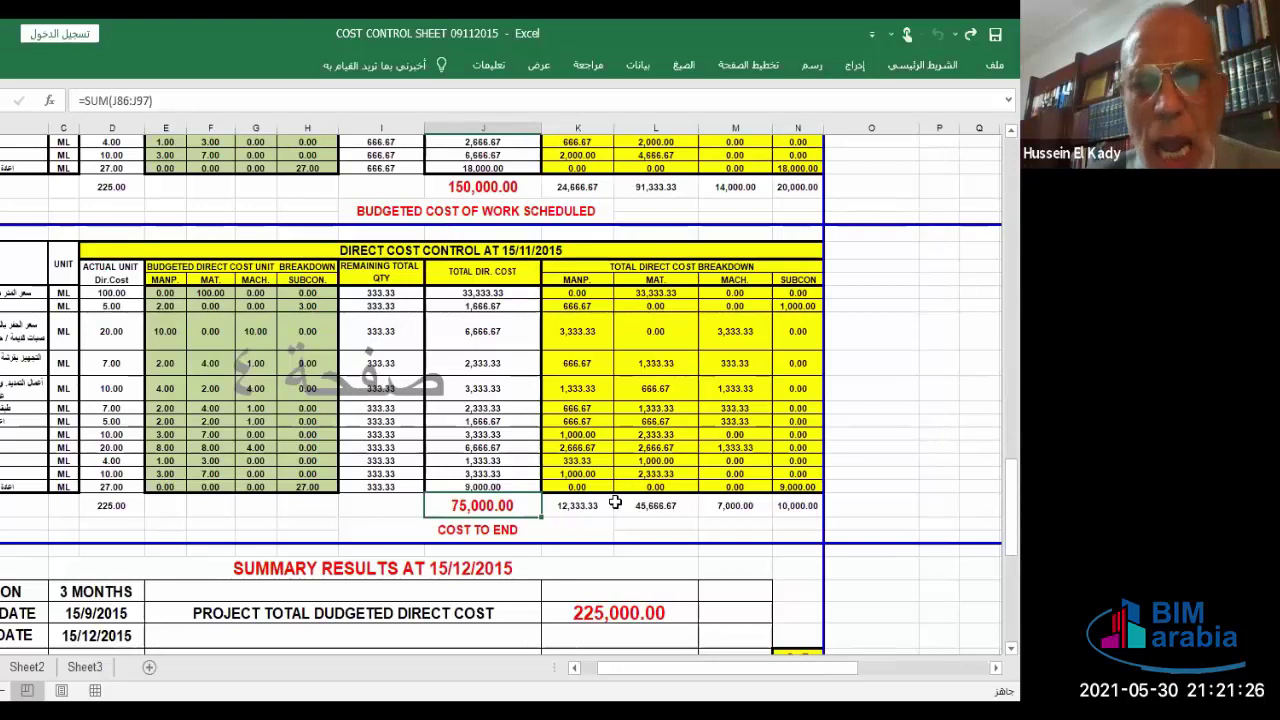
- Review the summary results for ACWP, BCWP and BCWS together with the cost and schedule performance index calculations
scroll(627, 513, down, 1)
scroll(627, 513, down, 5)
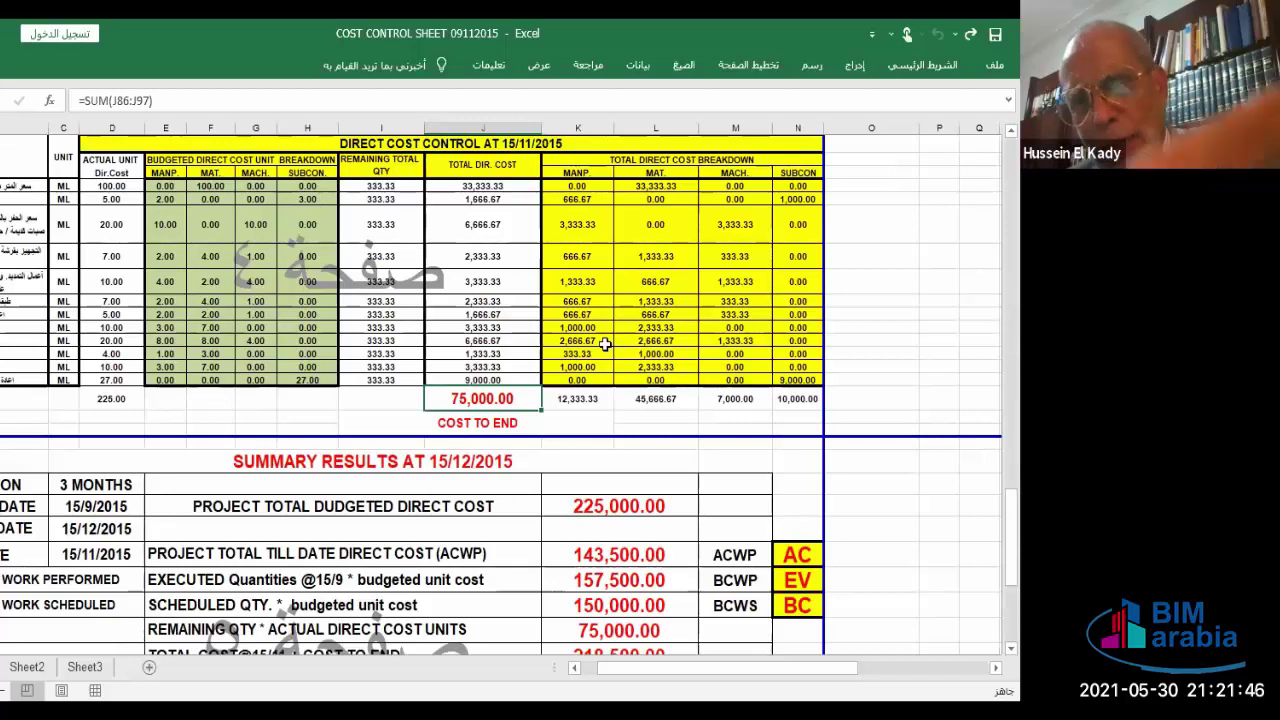
scroll(605, 343, down, 5)
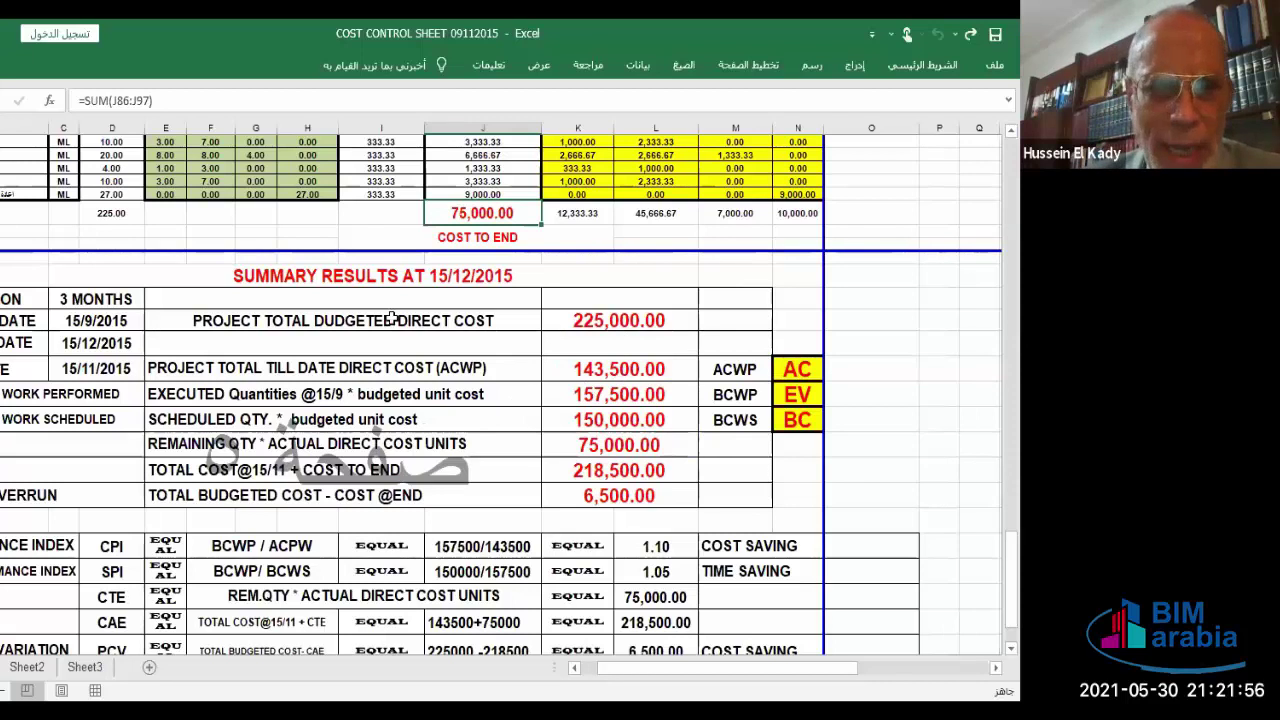
scroll(623, 243, down, 1)
scroll(500, 337, down, 1)
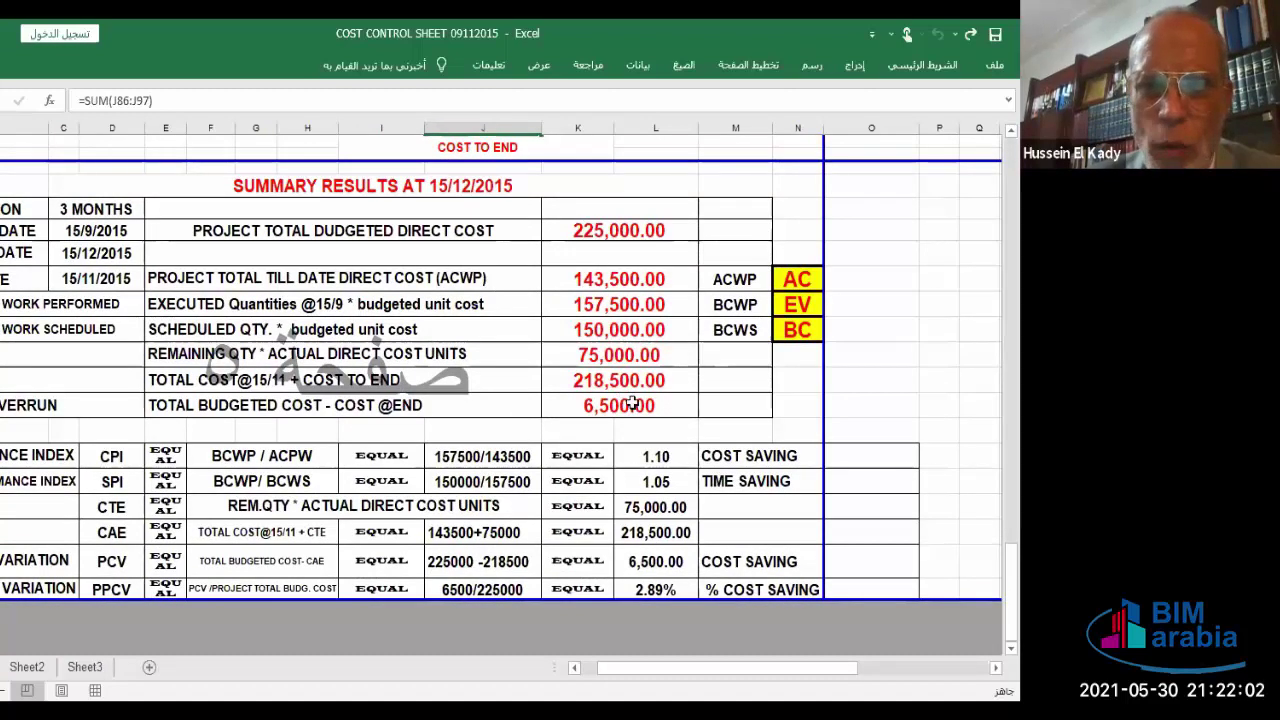
scroll(628, 405, down, 1)
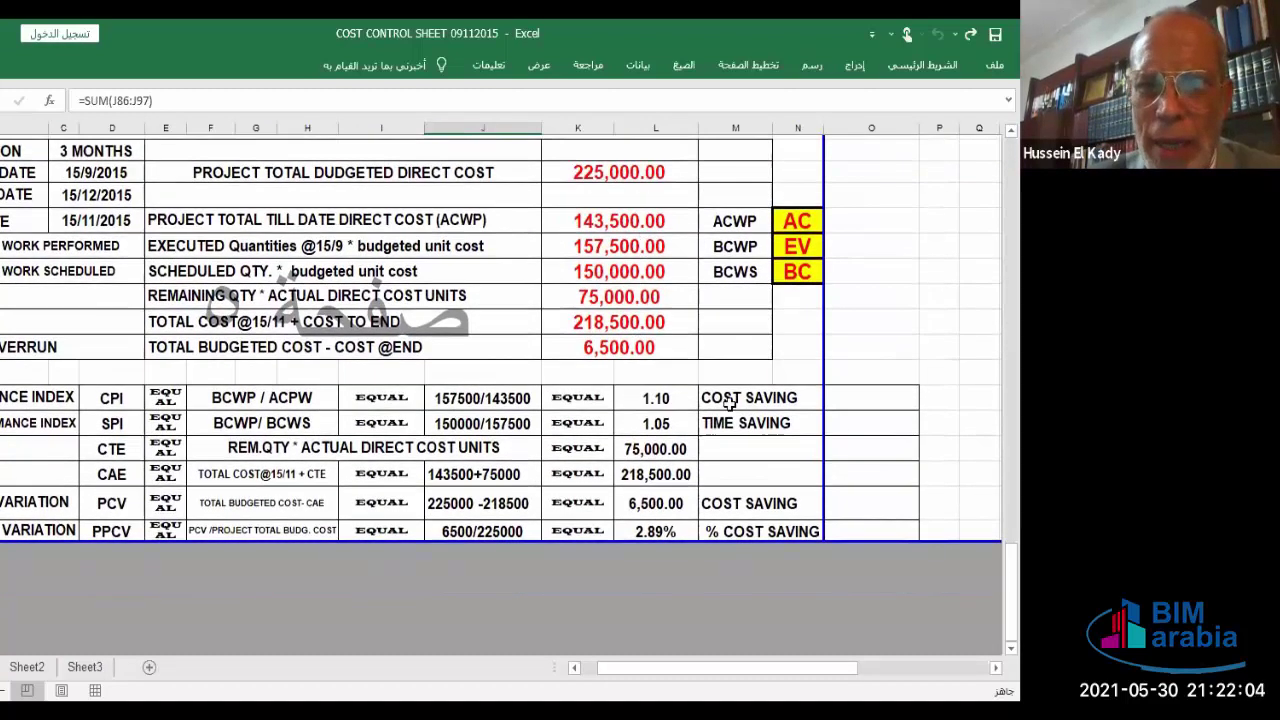
scroll(660, 398, down, 1)
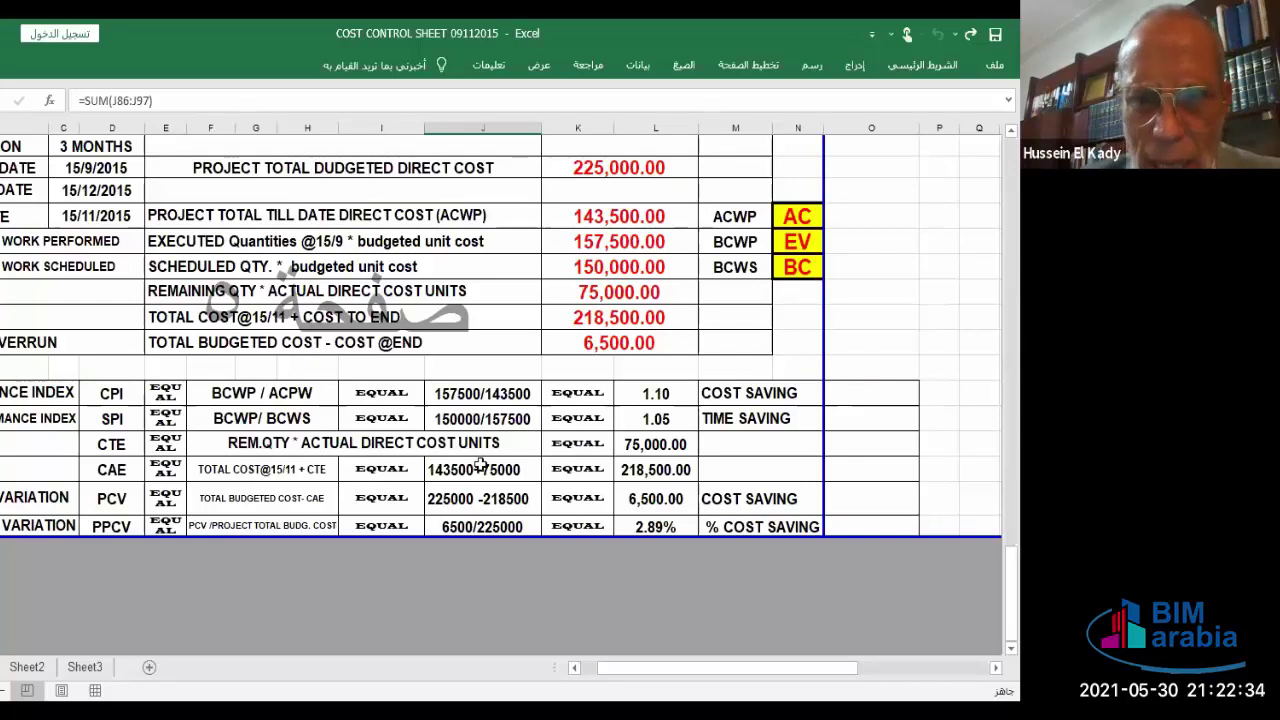
scroll(468, 457, down, 1)
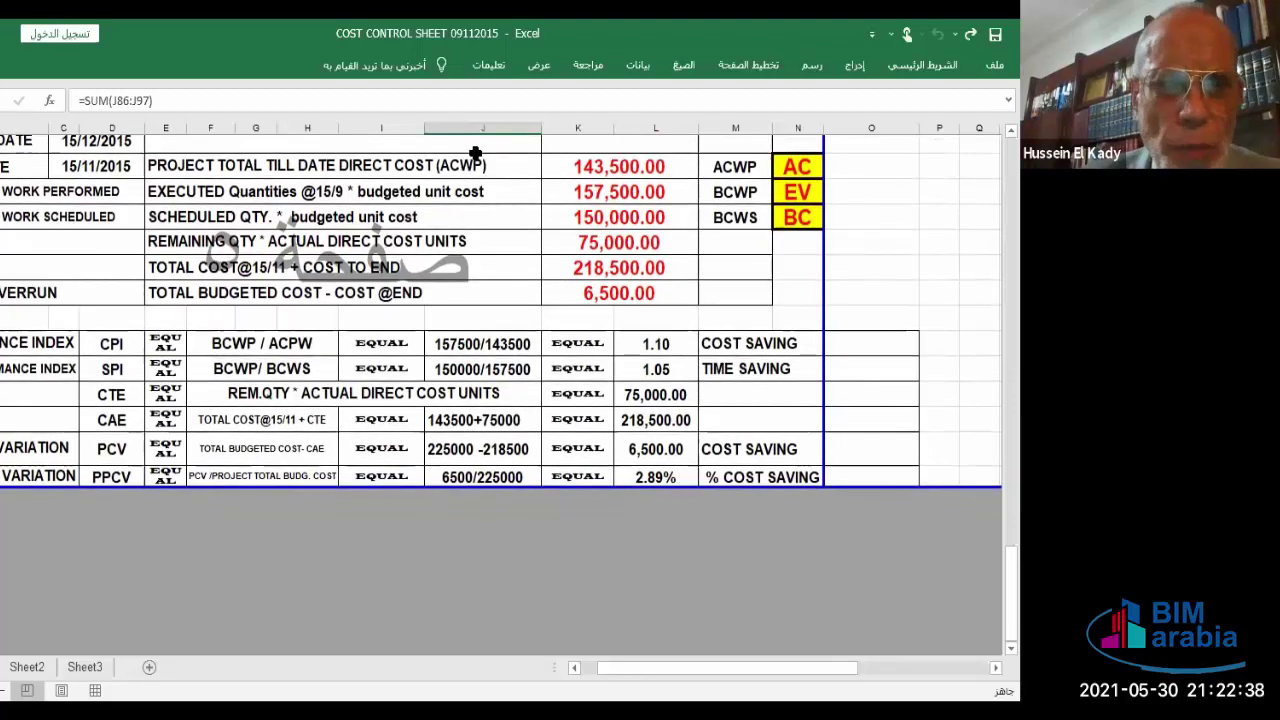
- Inspect the cost to end, cost at end and percentage cost variation results, and compare them with the summary figures
scroll(412, 405, up, 1)
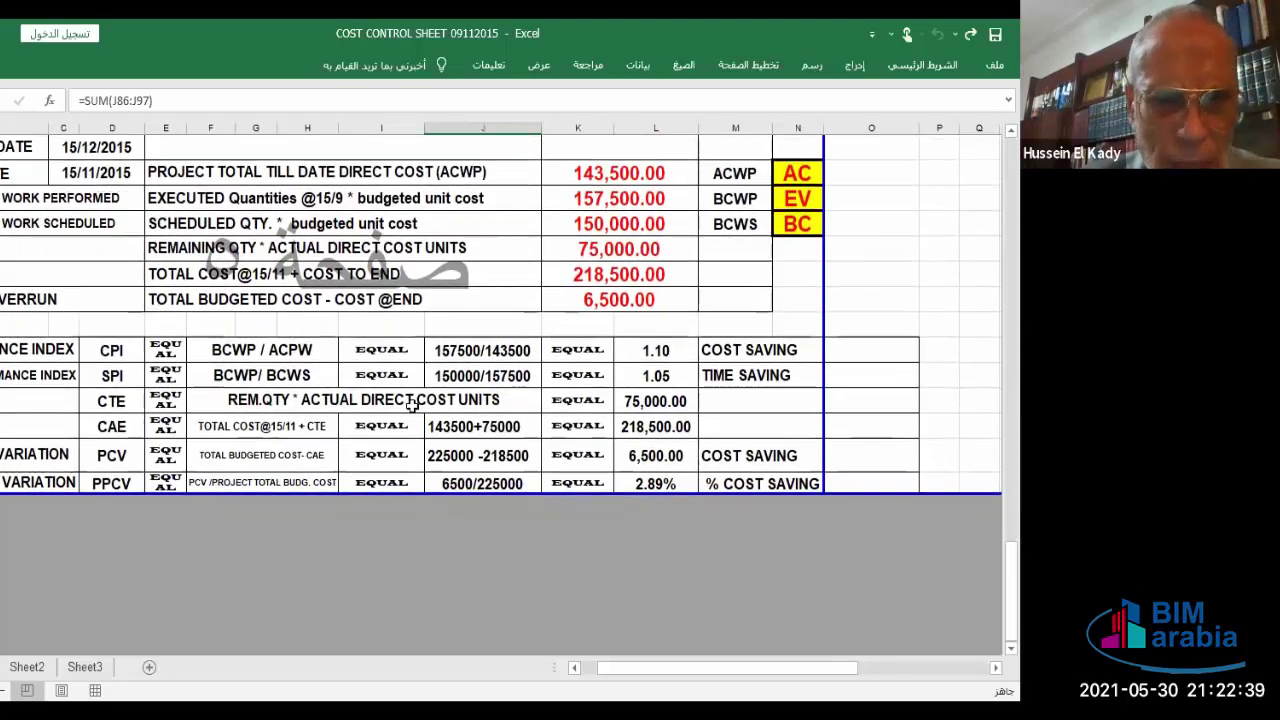
click(670, 400)
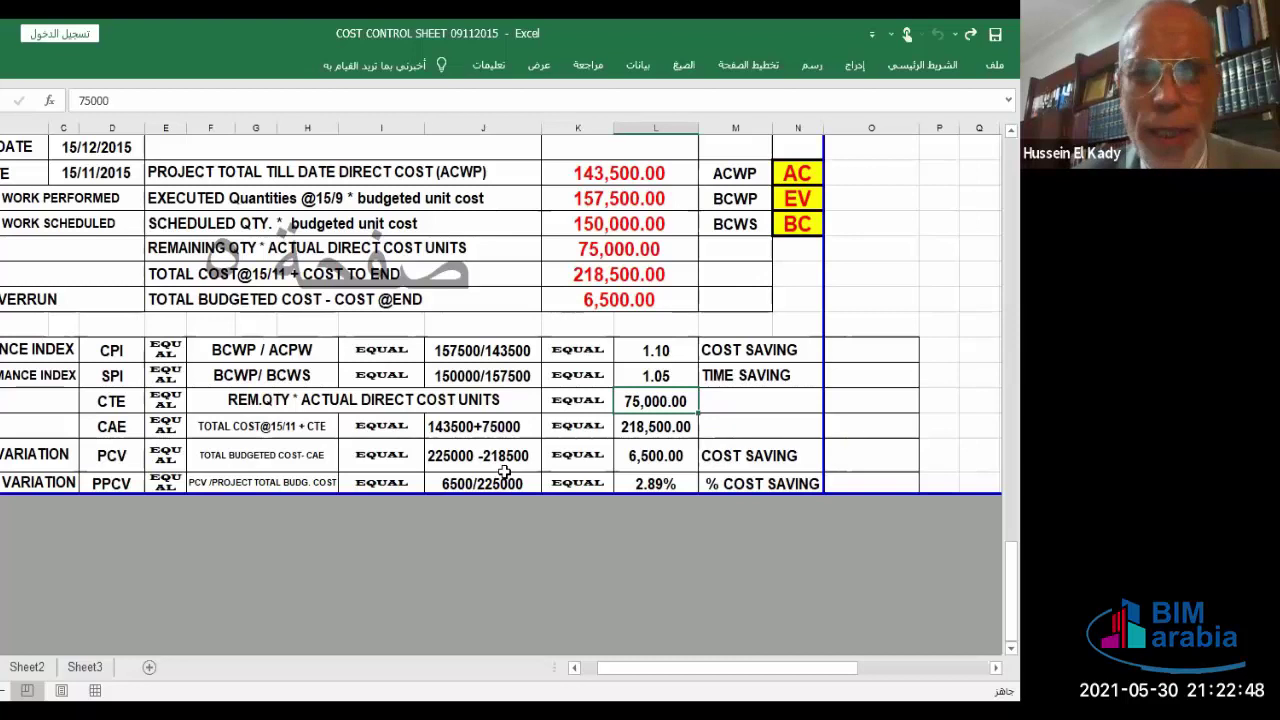
scroll(500, 465, down, 1)
click(663, 375)
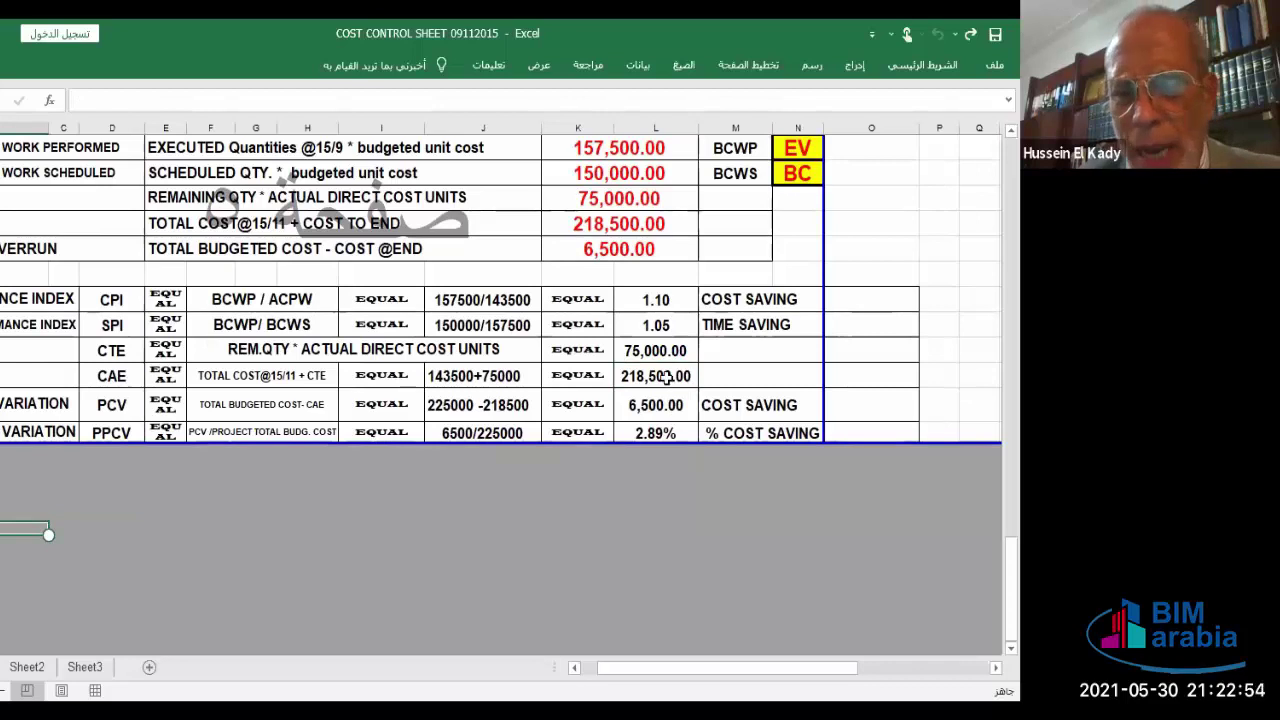
click(677, 434)
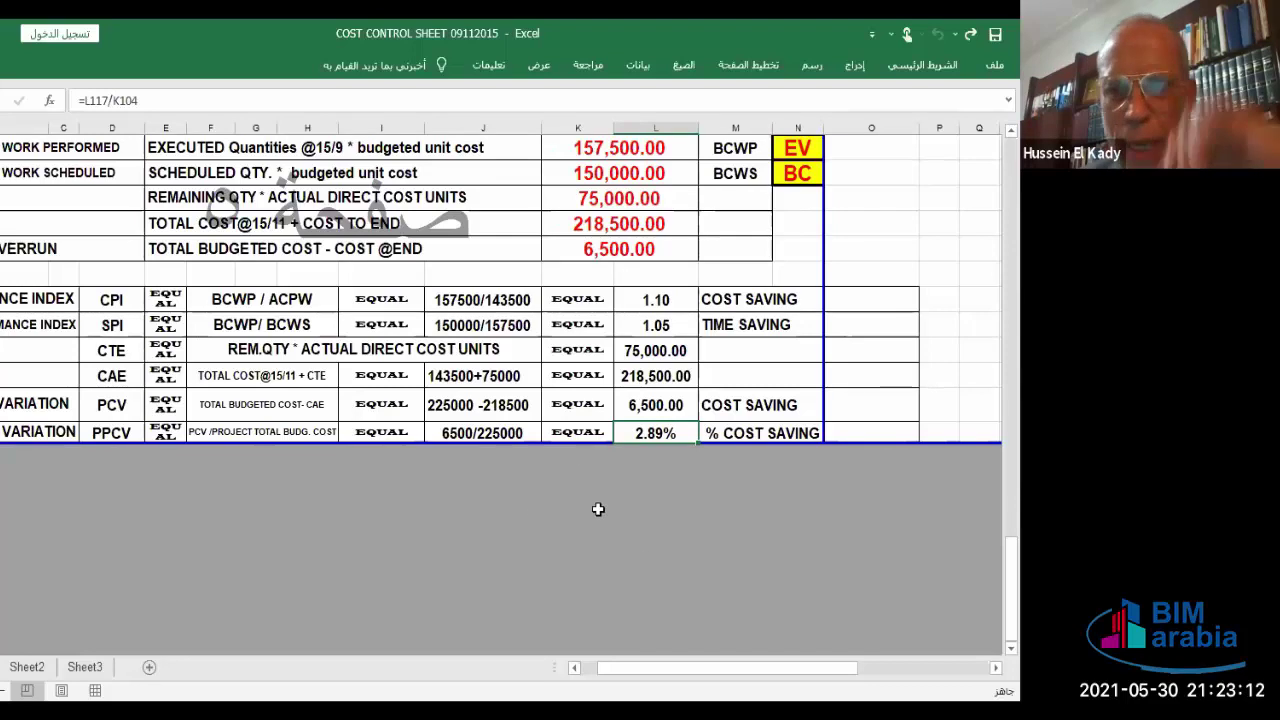
scroll(600, 478, up, 2)
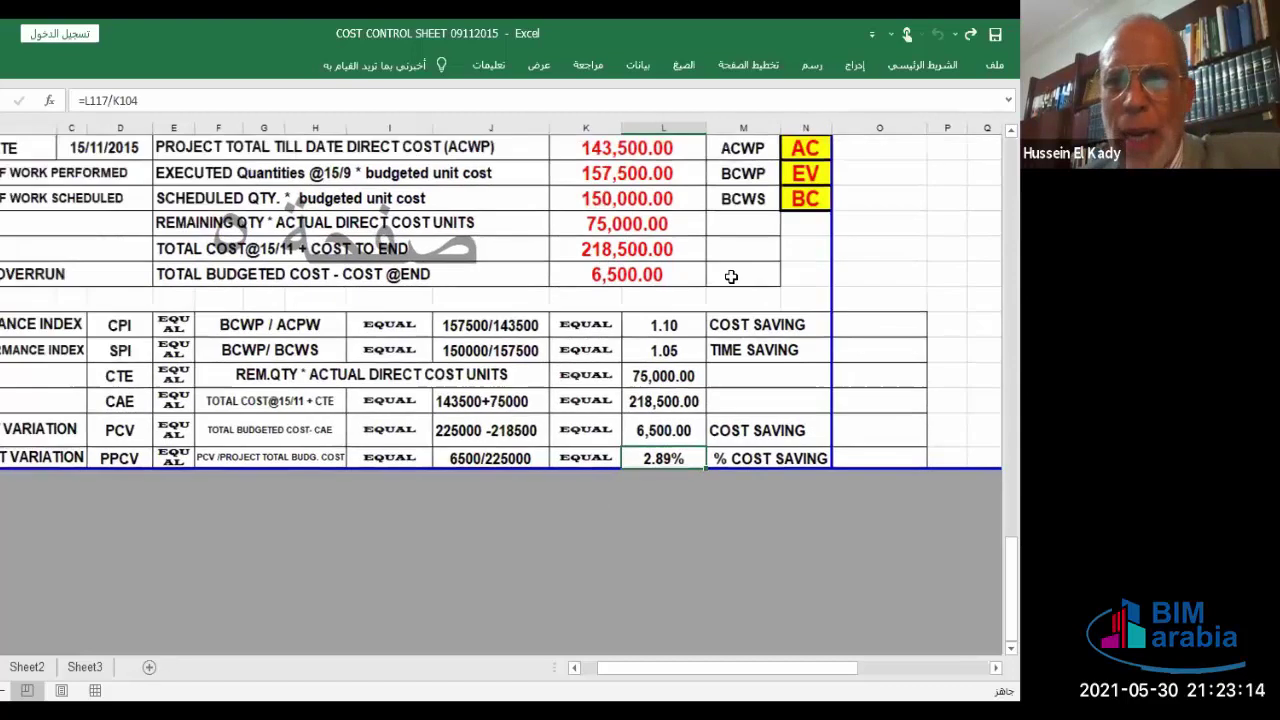
scroll(840, 166, up, 2)
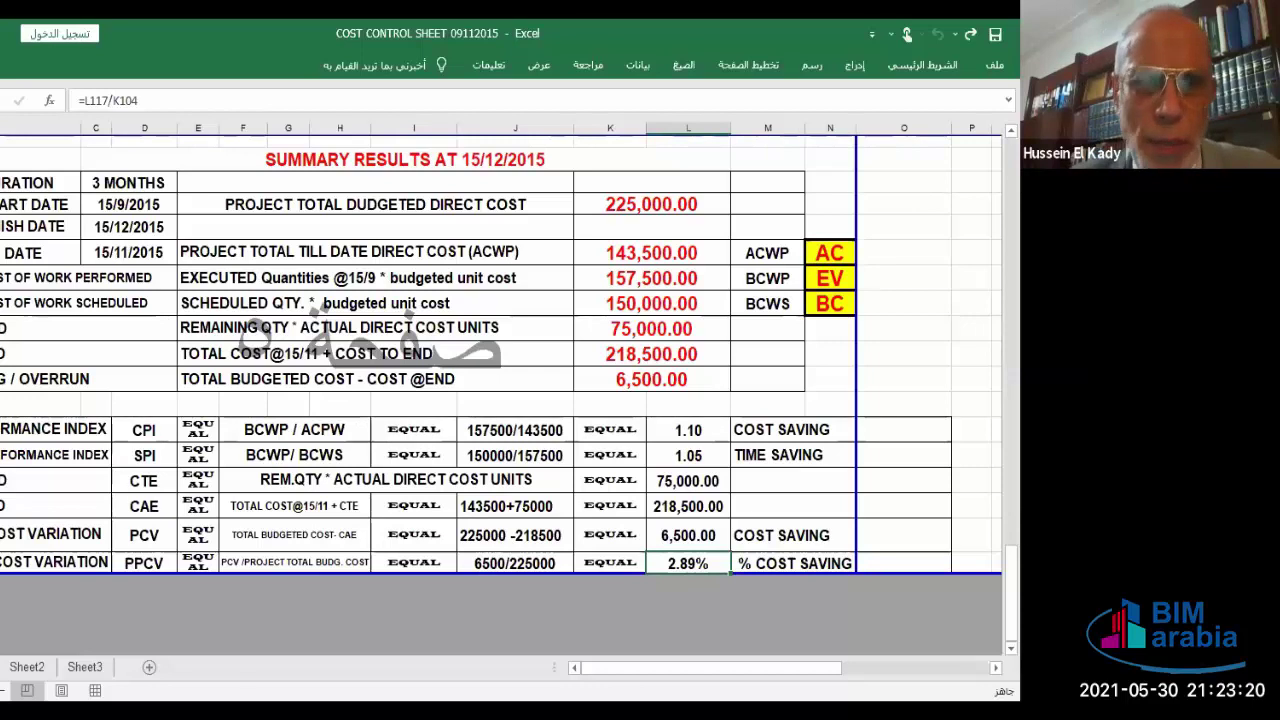
- Close the cost control workbook and display slide 61 of the PowerPoint presentation, with the earned value curves for ACWP, BCWS and BCWP
key(alt+F4)
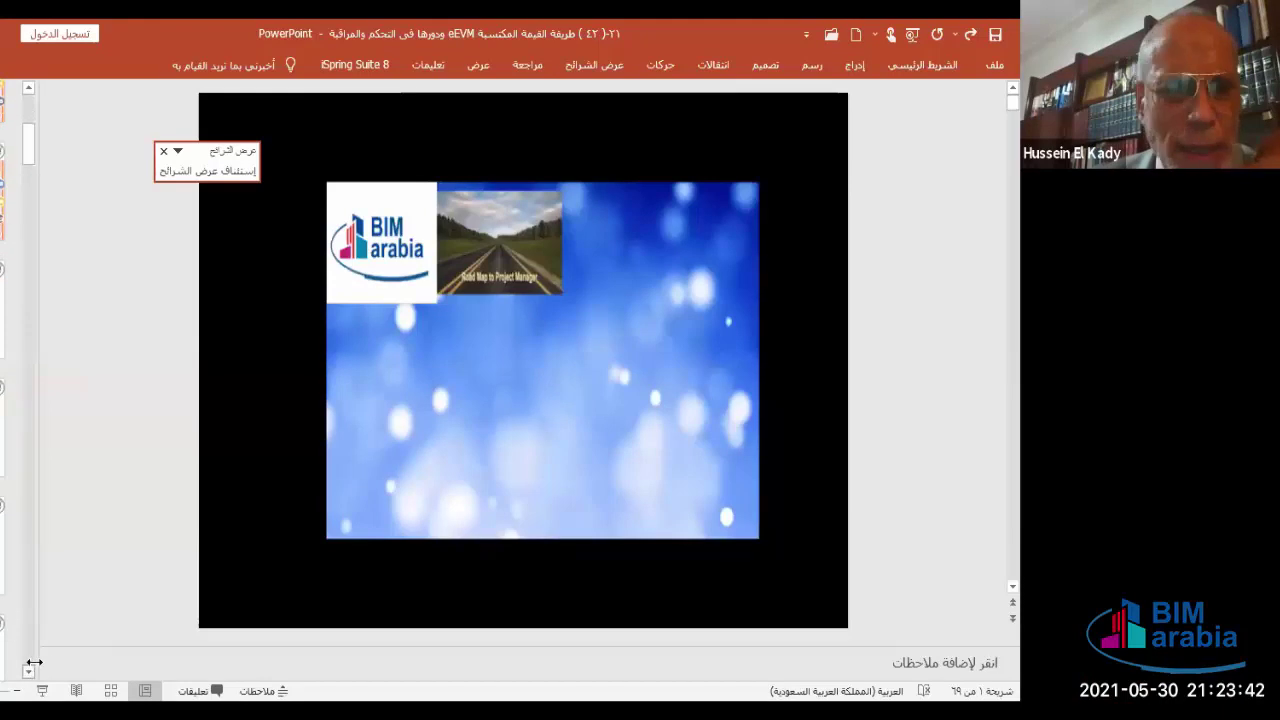
scroll(29, 668, down, 10)
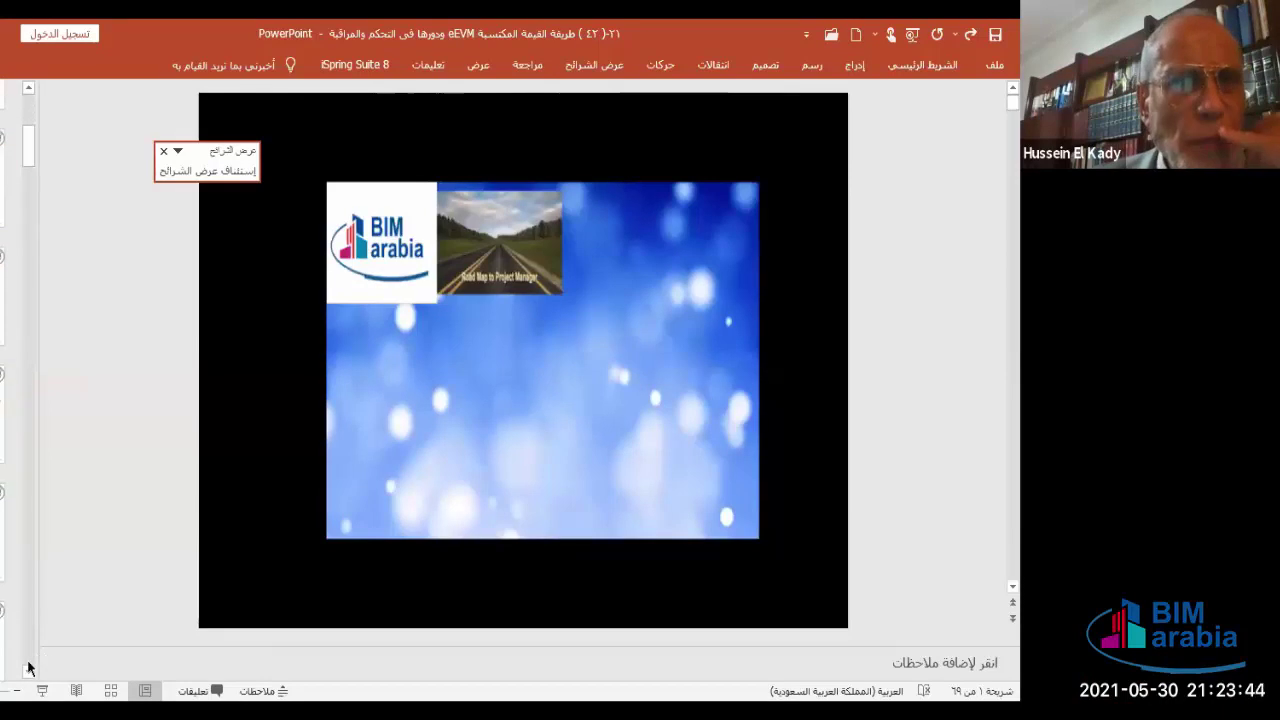
scroll(29, 668, down, 8)
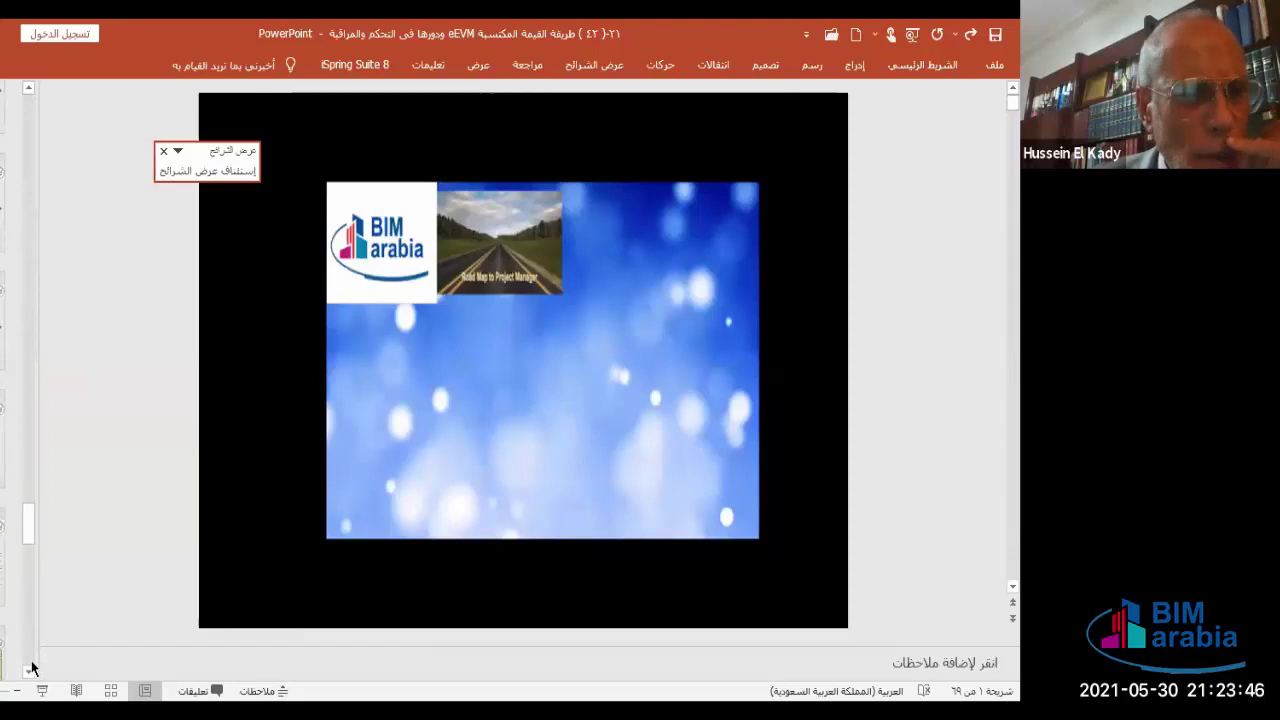
scroll(31, 668, down, 4)
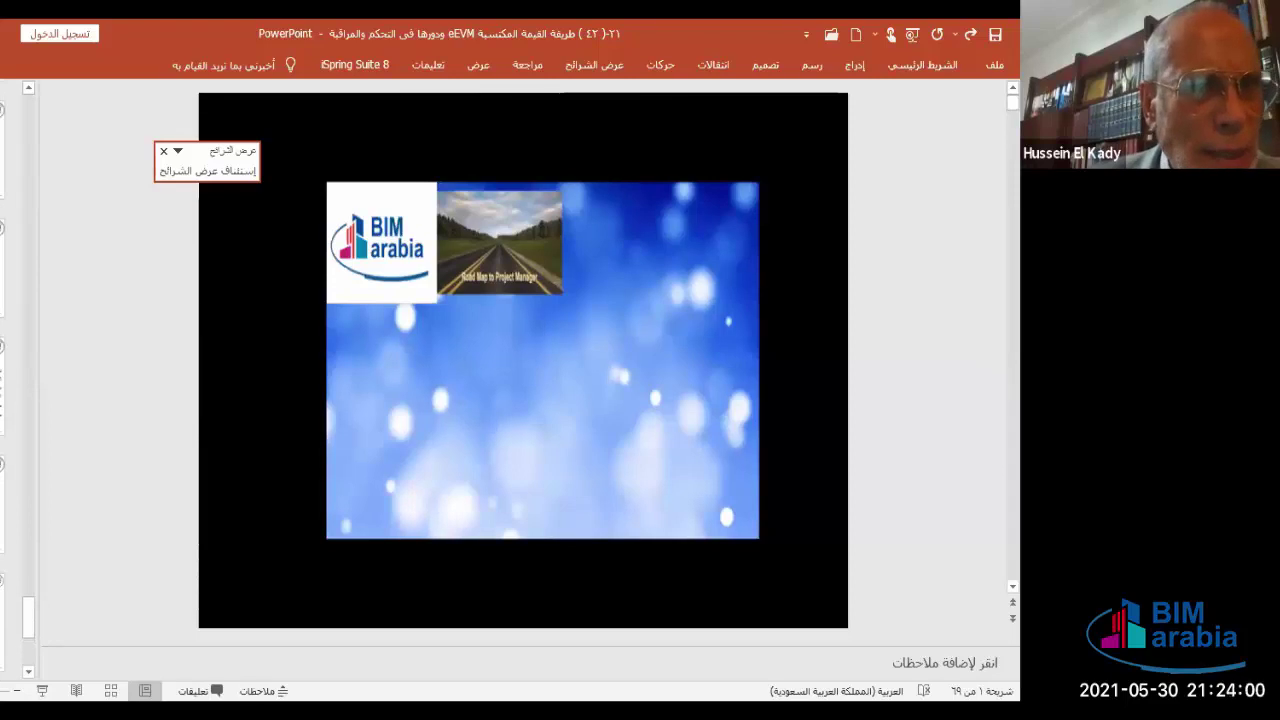
click(5, 150)
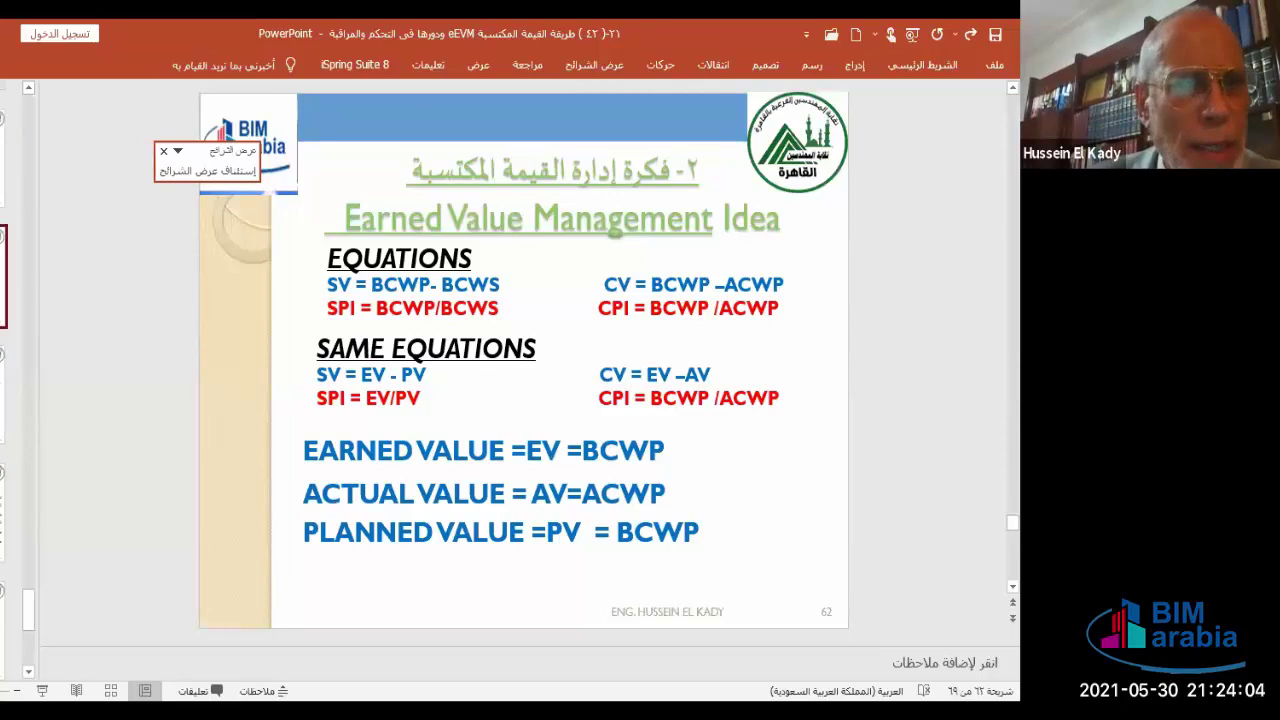
click(4, 205)
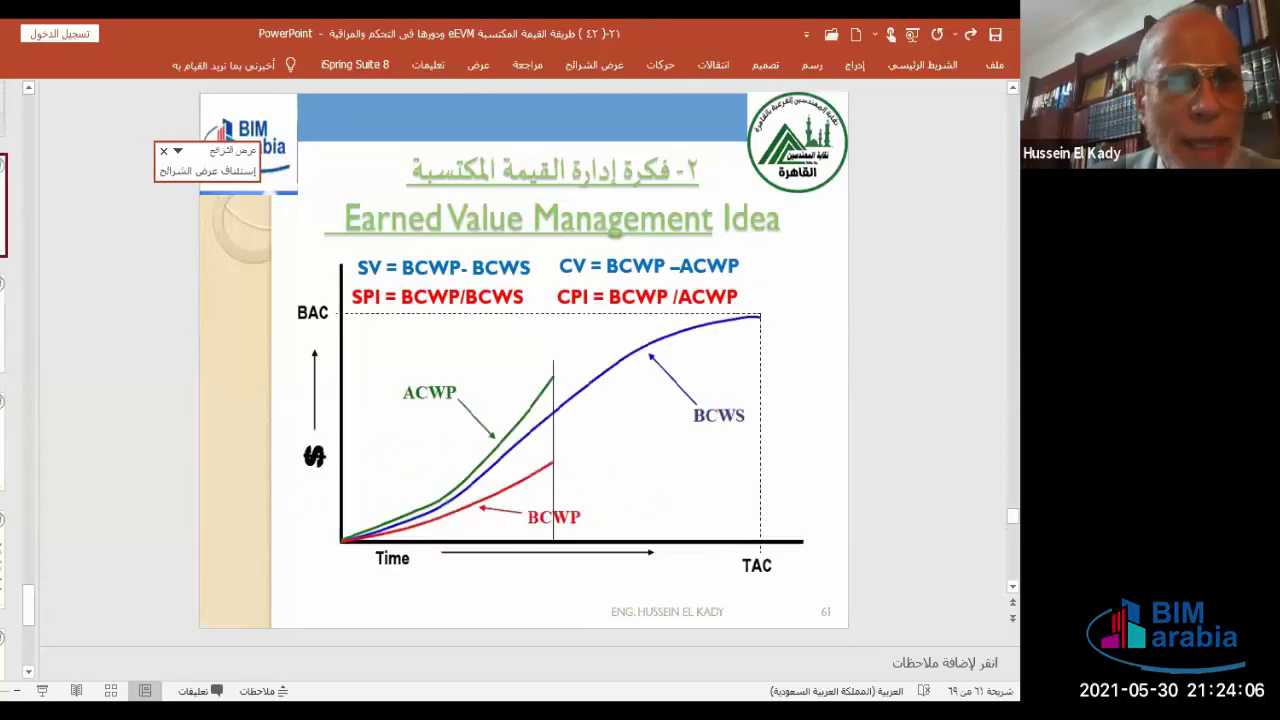